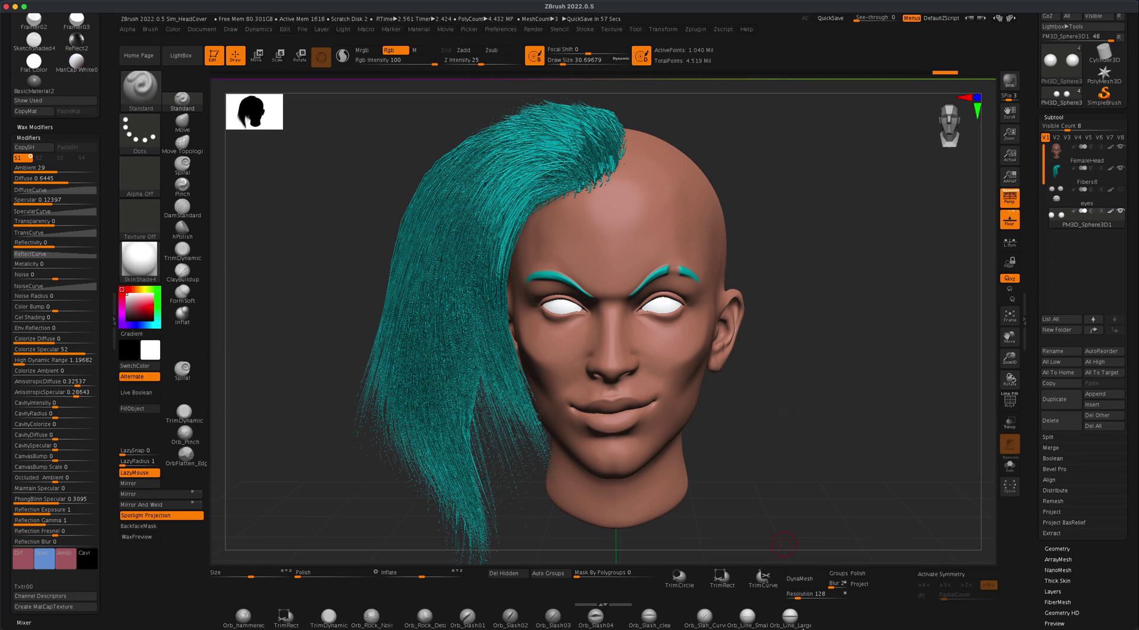
Step: Switch to Photoshop and check the pixel dimensions of eye.psd without changing the image size
{"action": "mouse_move", "coordinate": [777, 621]}
{"action": "left_click", "coordinate": [656, 606]}
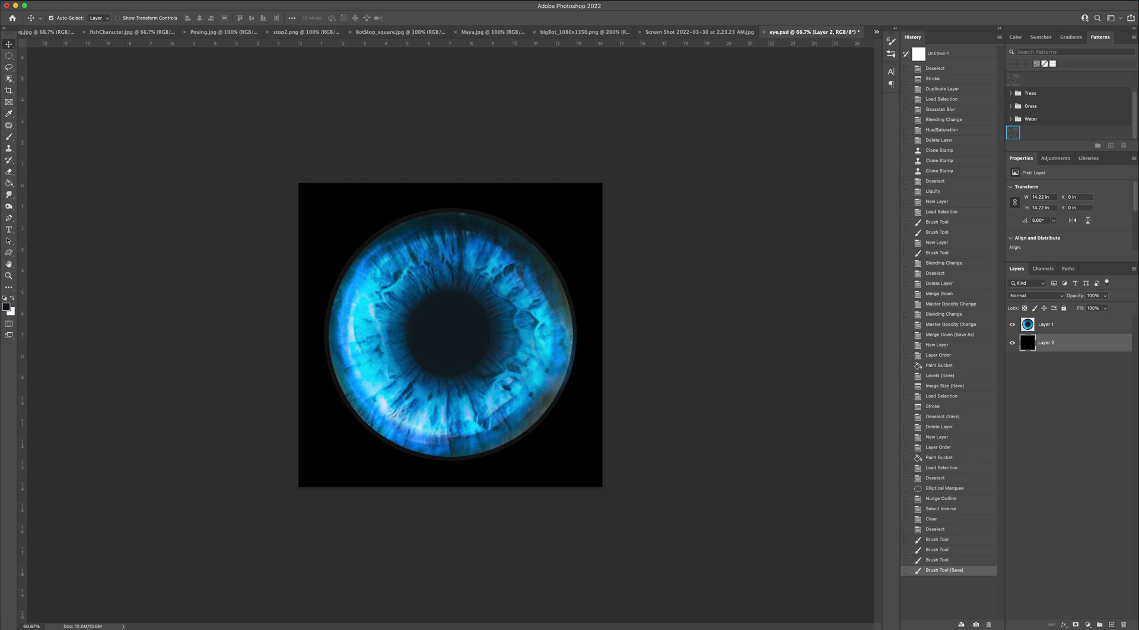
{"action": "left_click", "coordinate": [106, 6]}
{"action": "left_click", "coordinate": [121, 60]}
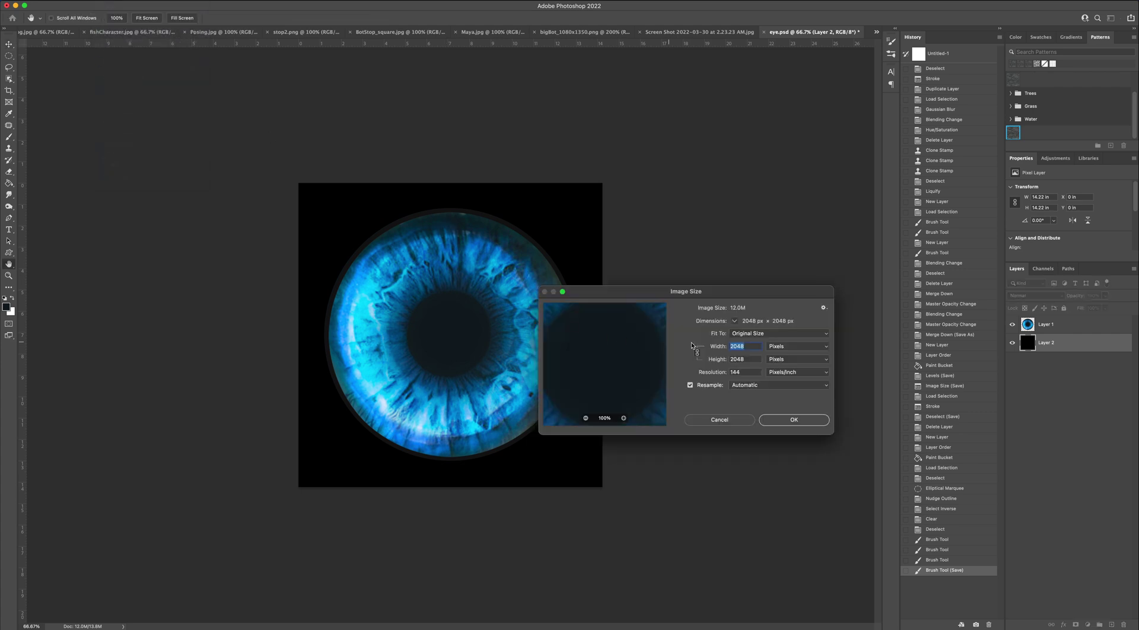
{"action": "left_click", "coordinate": [719, 420]}
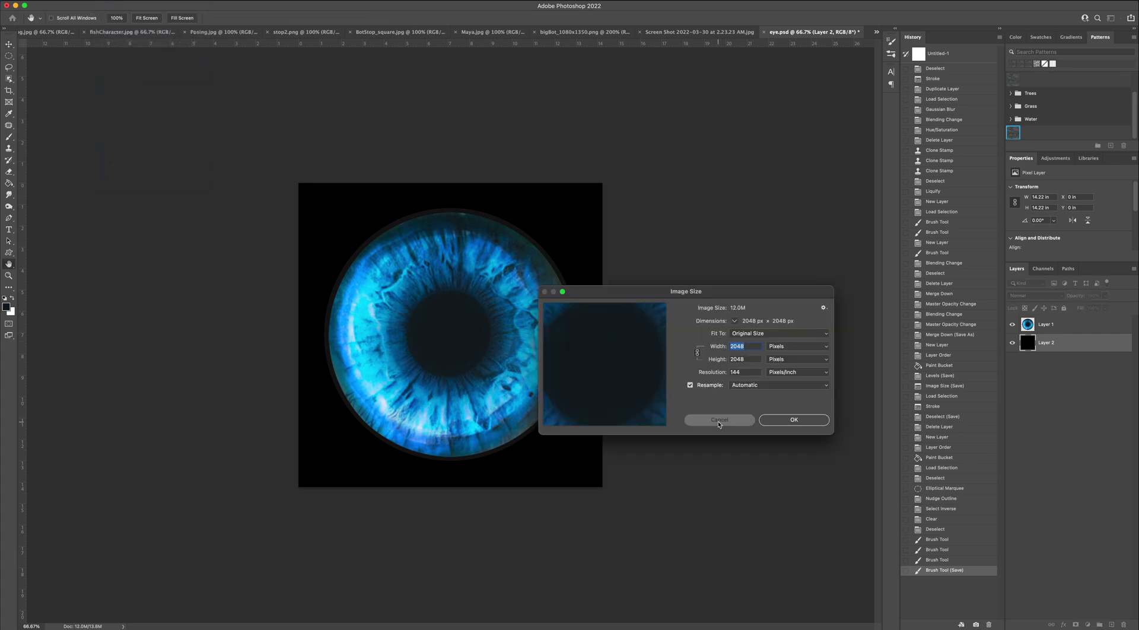
Step: Toggle the visibility of the black Layer 2 to compare the iris with and without its background
{"action": "left_click", "coordinate": [1013, 343]}
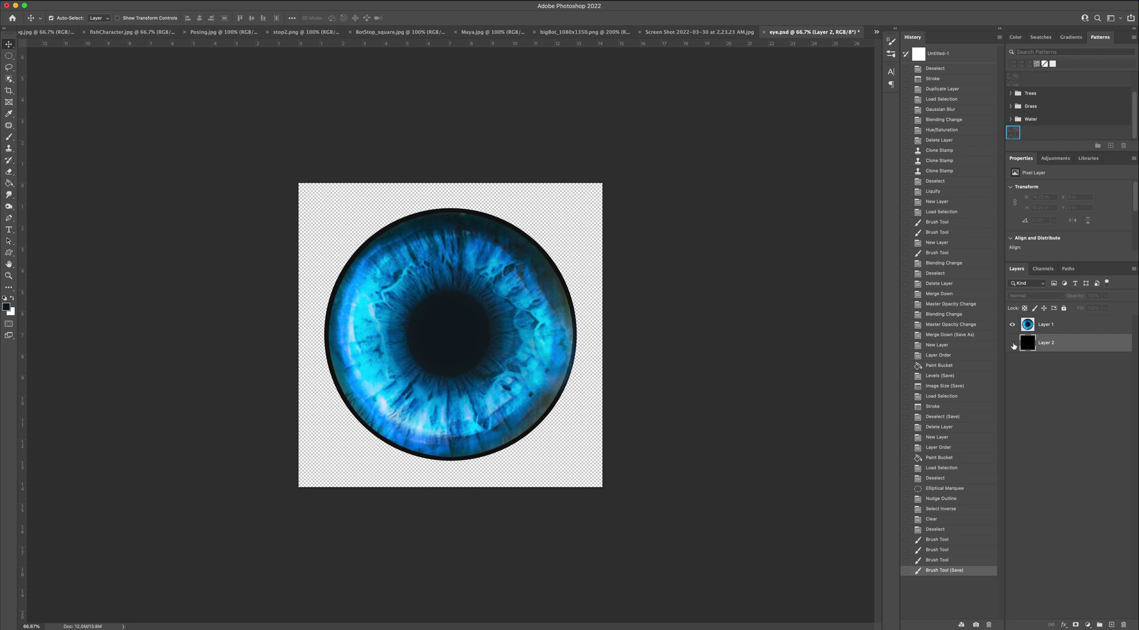
{"action": "left_click", "coordinate": [1013, 343]}
{"action": "left_click", "coordinate": [1013, 343]}
{"action": "left_click", "coordinate": [1013, 343]}
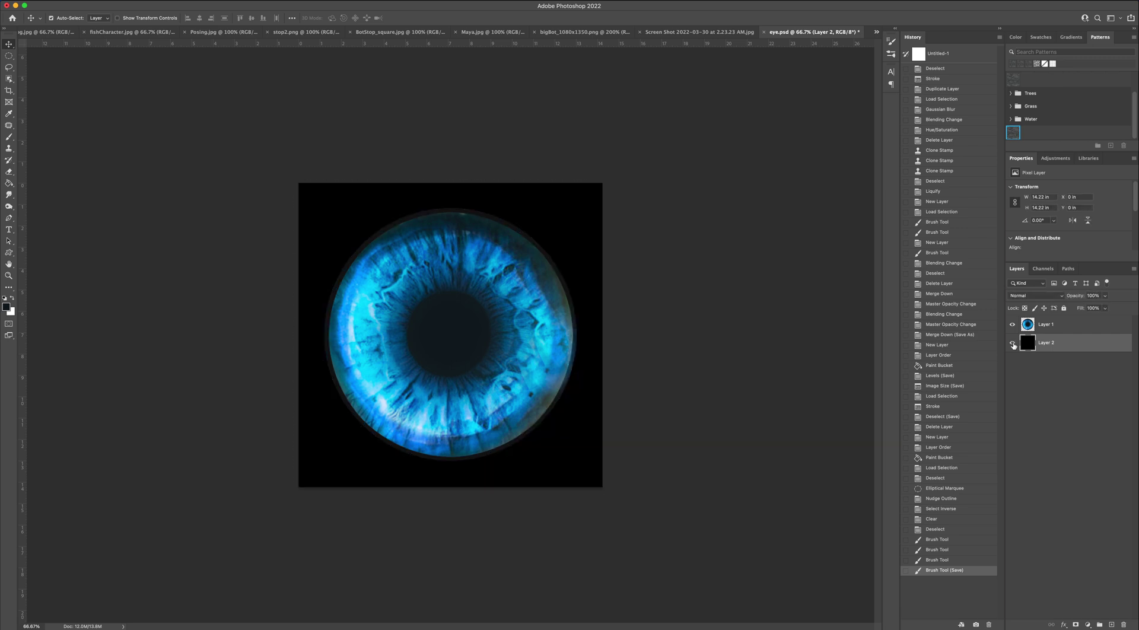
{"action": "left_click", "coordinate": [1013, 343]}
{"action": "left_click", "coordinate": [1013, 343]}
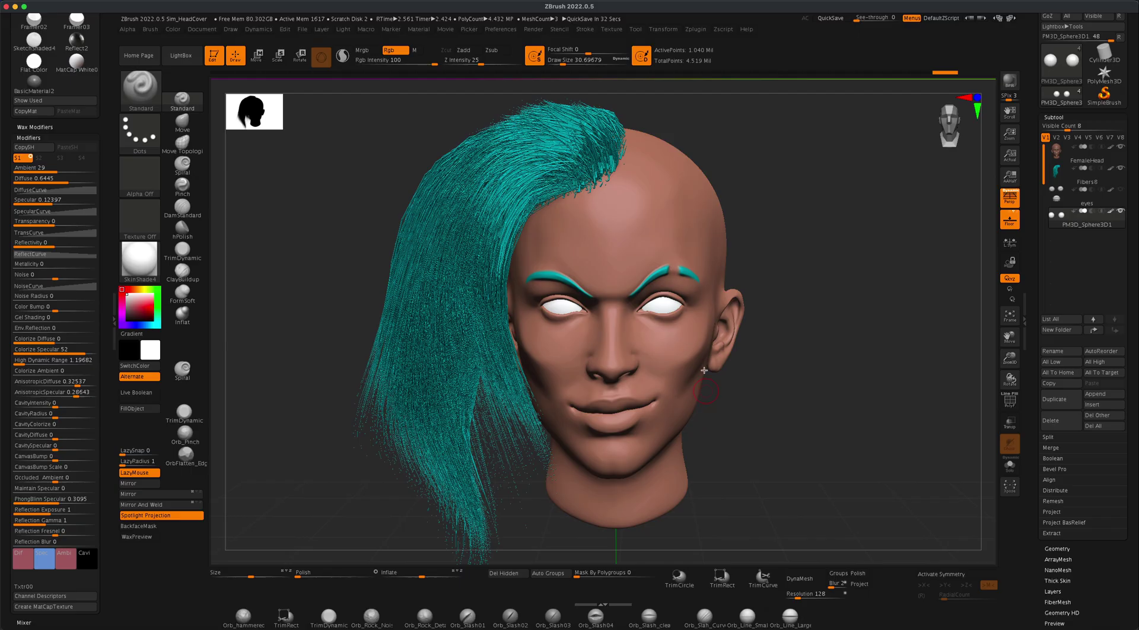
Step: Switch to ZBrush and hide the other subtools so only the PM3D_Sphere3D1 eyeballs are shown
{"action": "left_click_drag", "start_coordinate": [822, 447], "coordinate": [791, 435]}
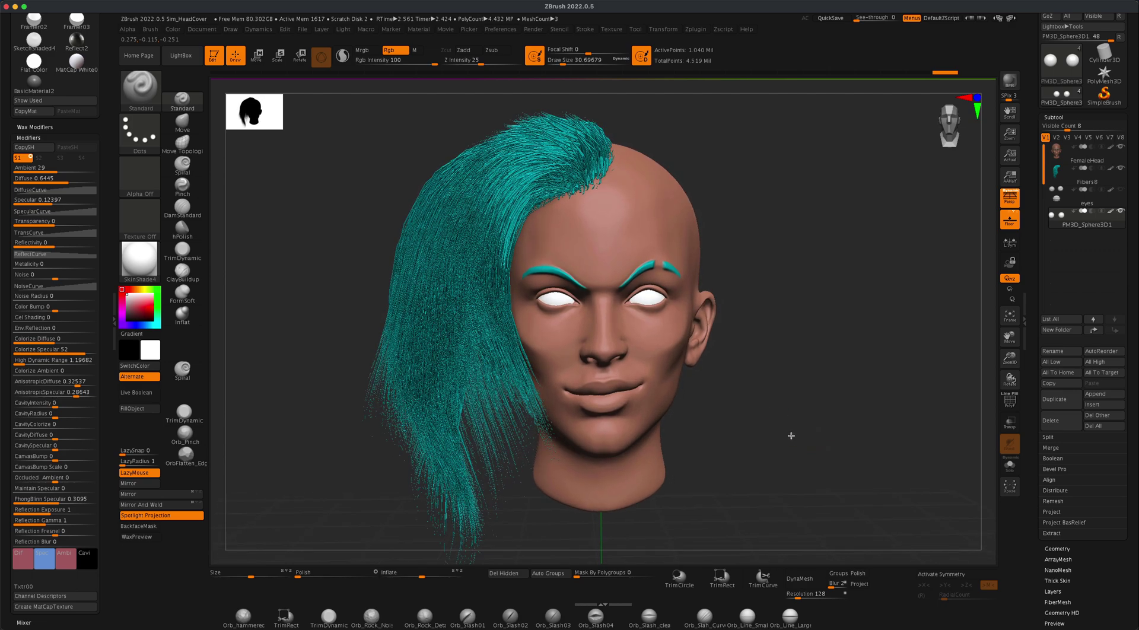
{"action": "left_click_drag", "start_coordinate": [778, 389], "coordinate": [793, 436], "text": "alt"}
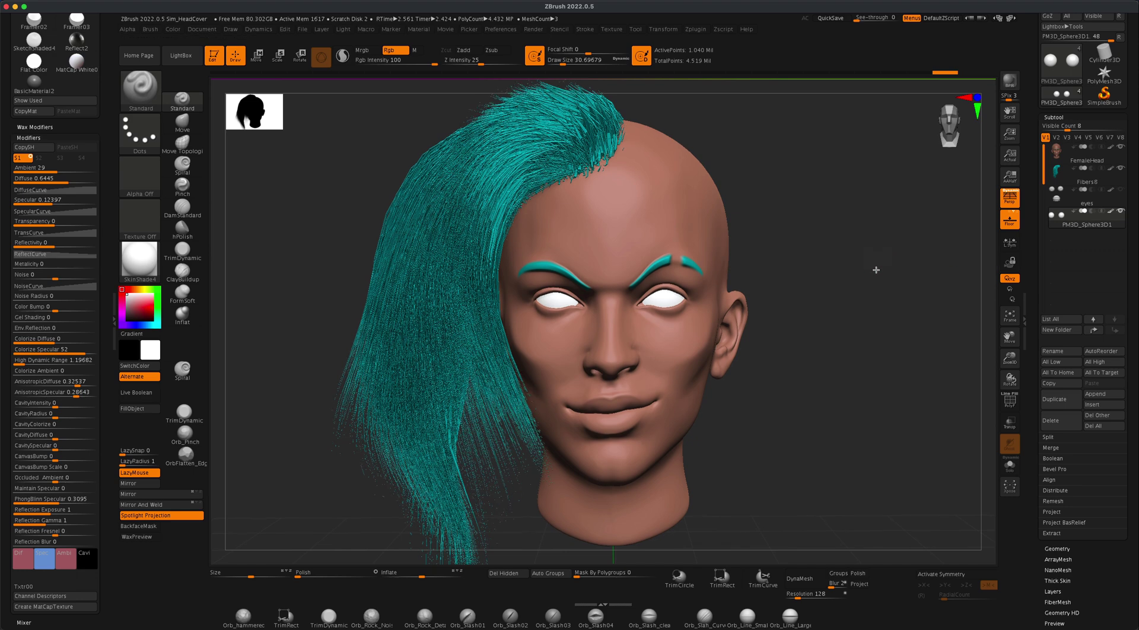
{"action": "left_click_drag", "start_coordinate": [875, 267], "coordinate": [878, 286], "text": "alt"}
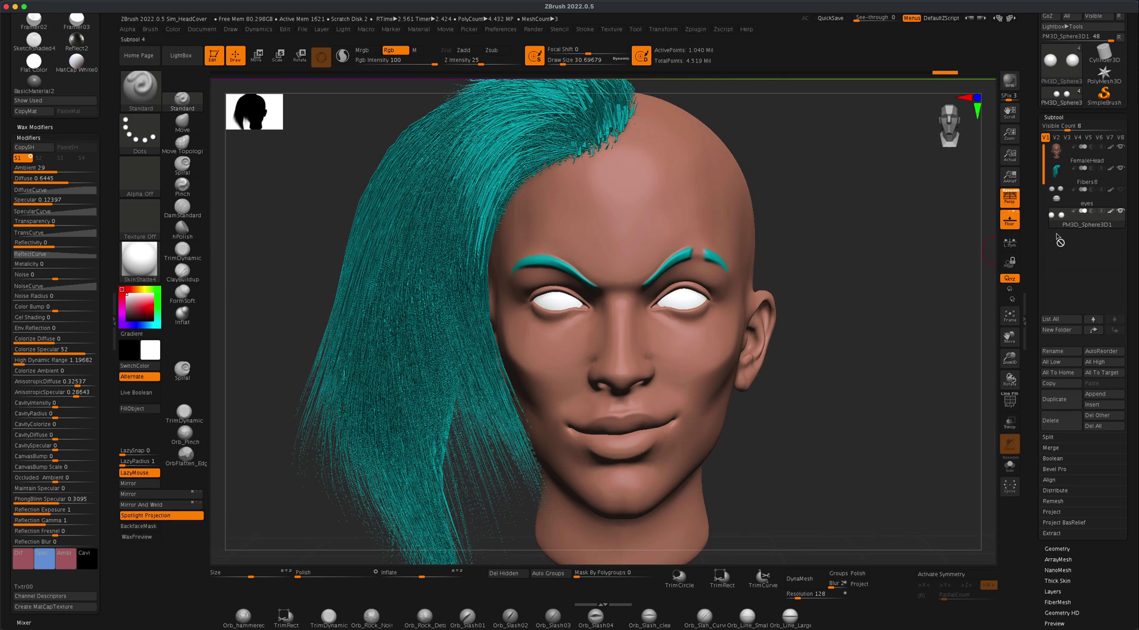
{"action": "left_click", "coordinate": [1121, 169]}
{"action": "left_click", "coordinate": [1121, 148]}
{"action": "left_click", "coordinate": [1121, 148]}
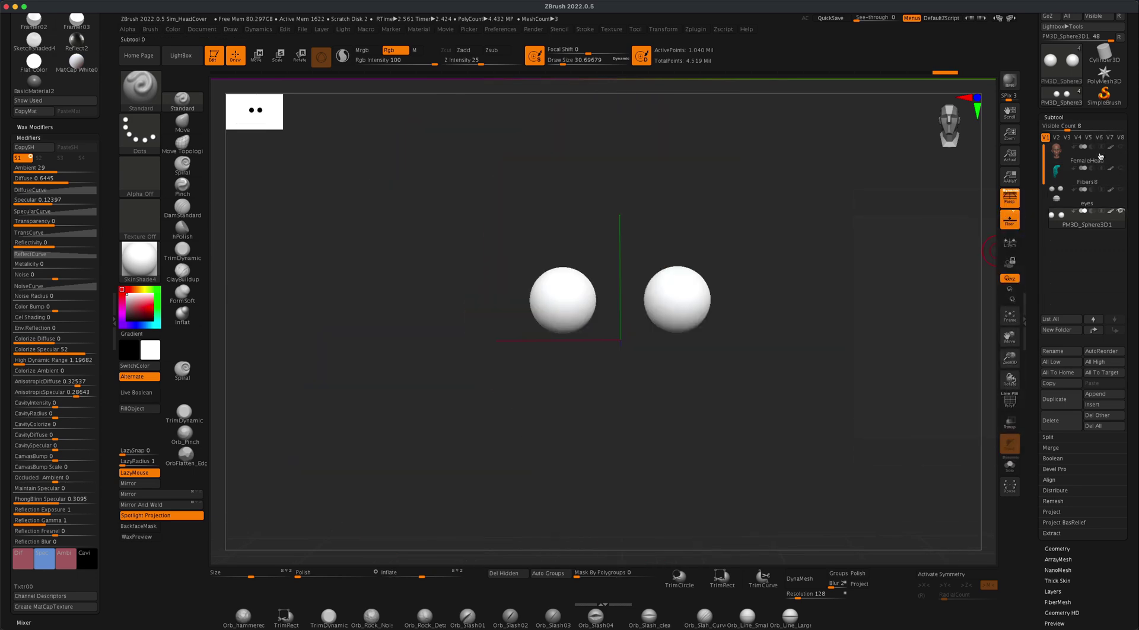
Step: Turn off perspective for a close front view of the eyeballs and open their Geometry subdivision settings
{"action": "left_click_drag", "start_coordinate": [823, 271], "coordinate": [813, 324], "text": "alt"}
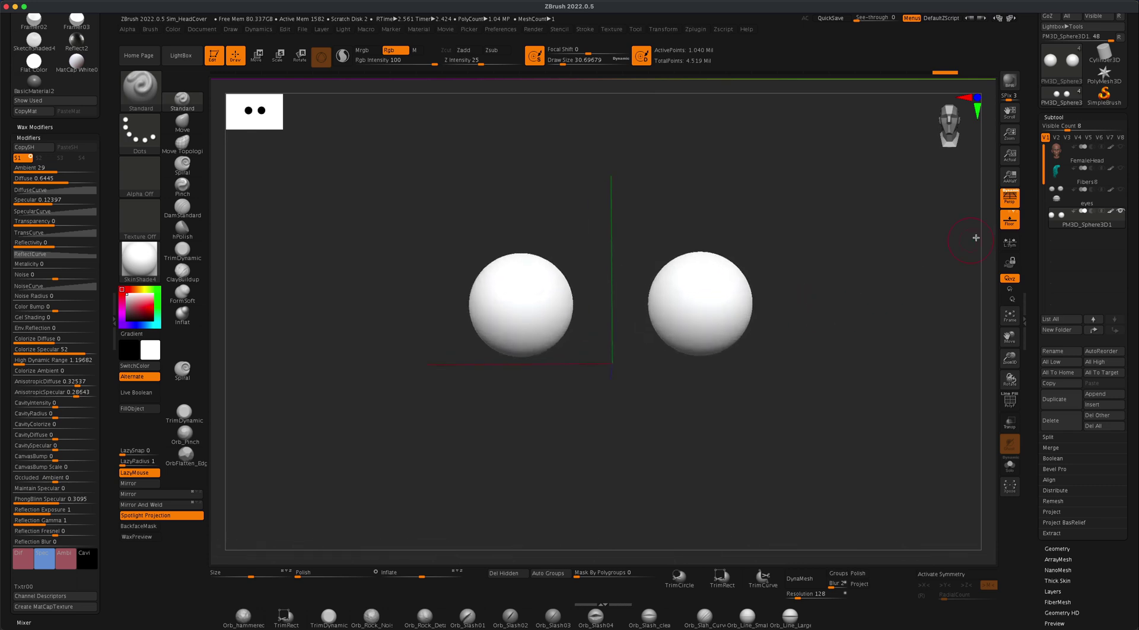
{"action": "left_click", "coordinate": [1011, 198]}
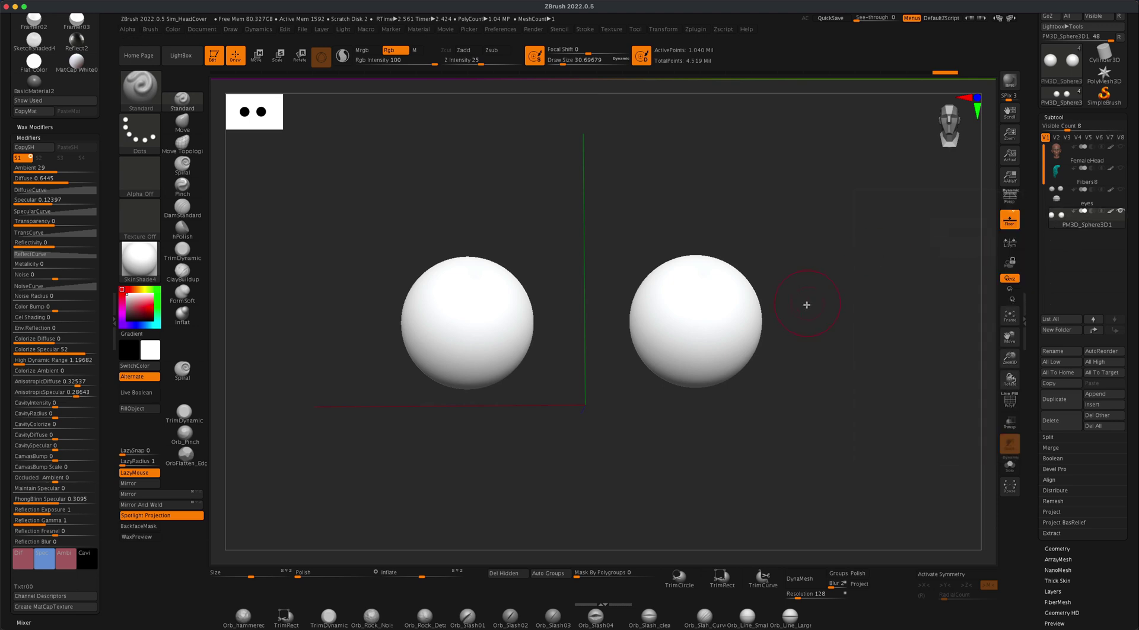
{"action": "left_click_drag", "start_coordinate": [826, 307], "coordinate": [836, 320], "text": "alt"}
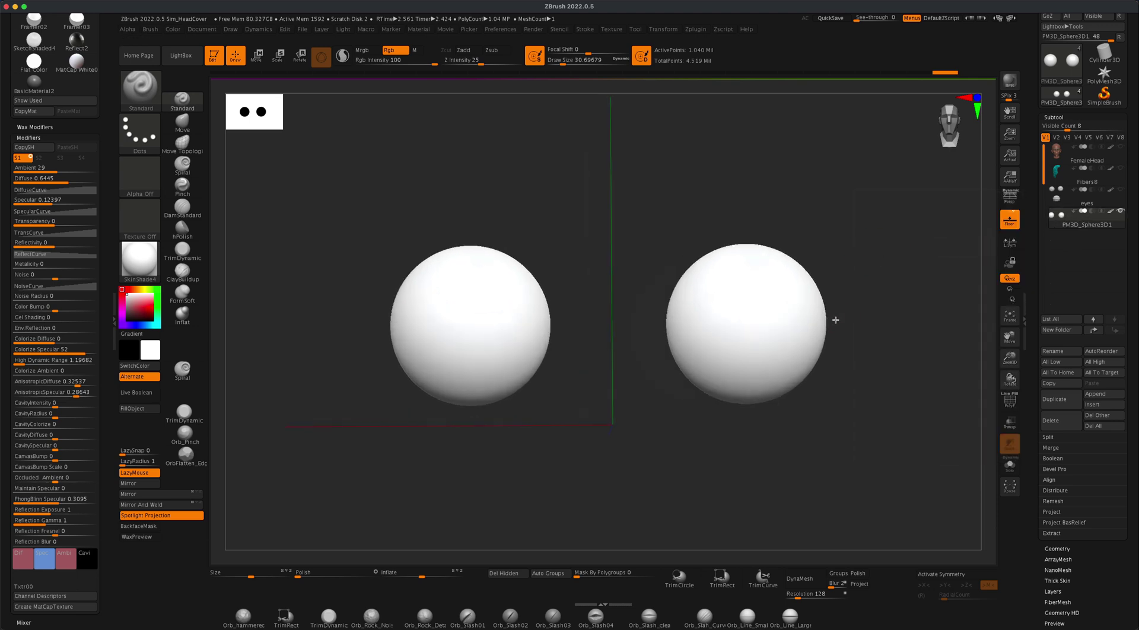
{"action": "left_click", "coordinate": [1059, 550]}
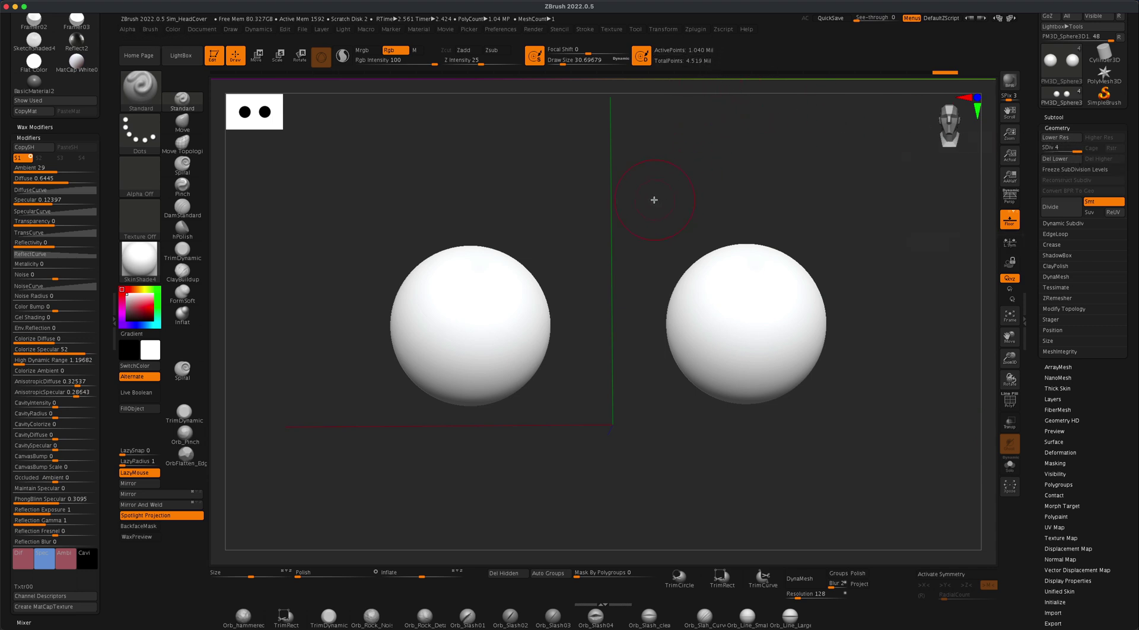
{"action": "left_click_drag", "start_coordinate": [655, 197], "coordinate": [666, 201], "text": "alt"}
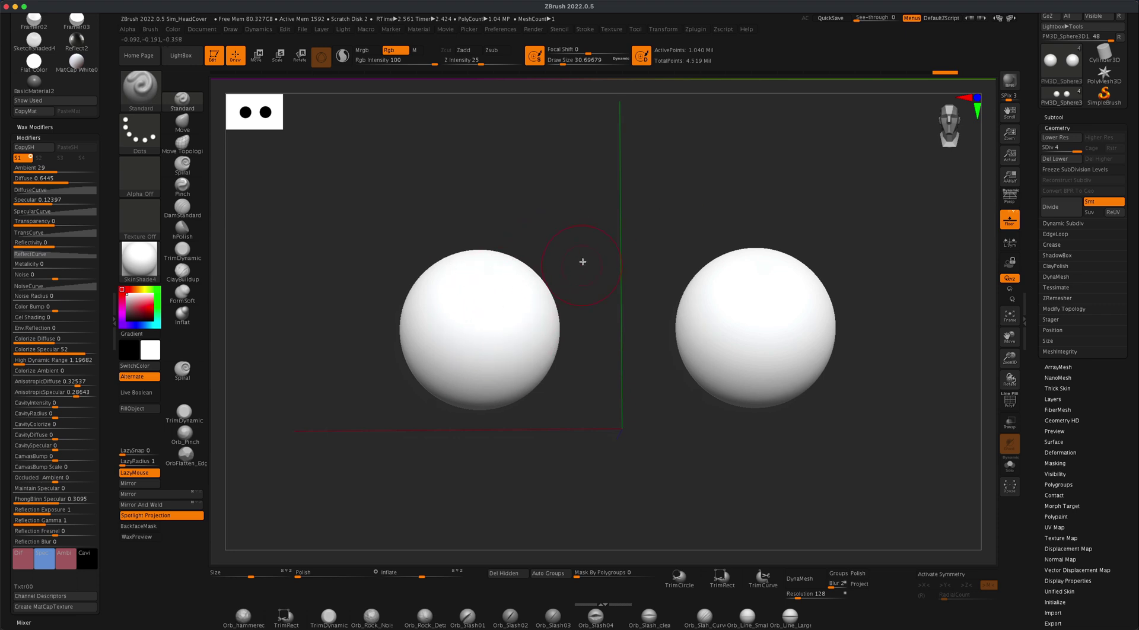
{"action": "left_click_drag", "start_coordinate": [582, 261], "coordinate": [600, 243], "text": "alt"}
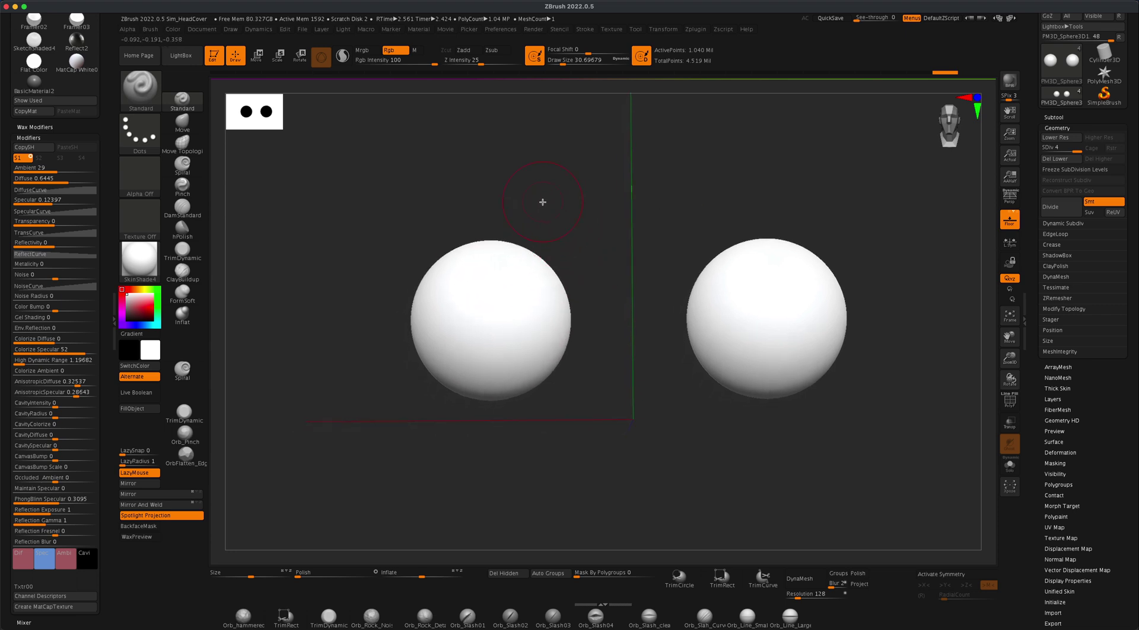
Step: Import eye.psd from the YOUTUBE TUTS FILES folder as a texture
{"action": "left_click", "coordinate": [610, 30]}
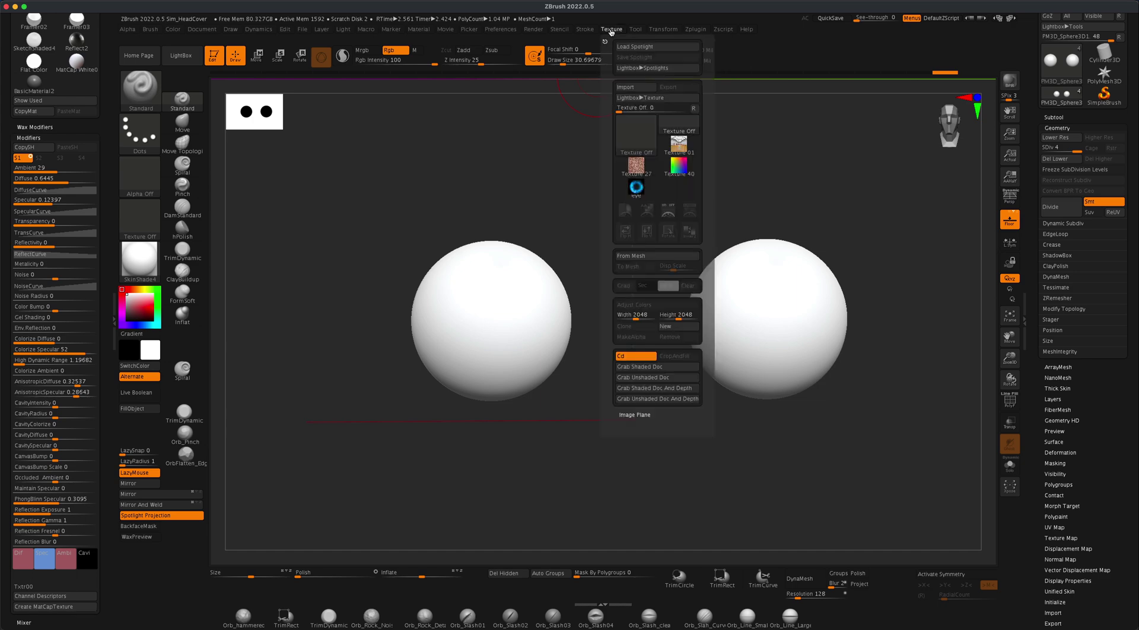
{"action": "left_click", "coordinate": [625, 87]}
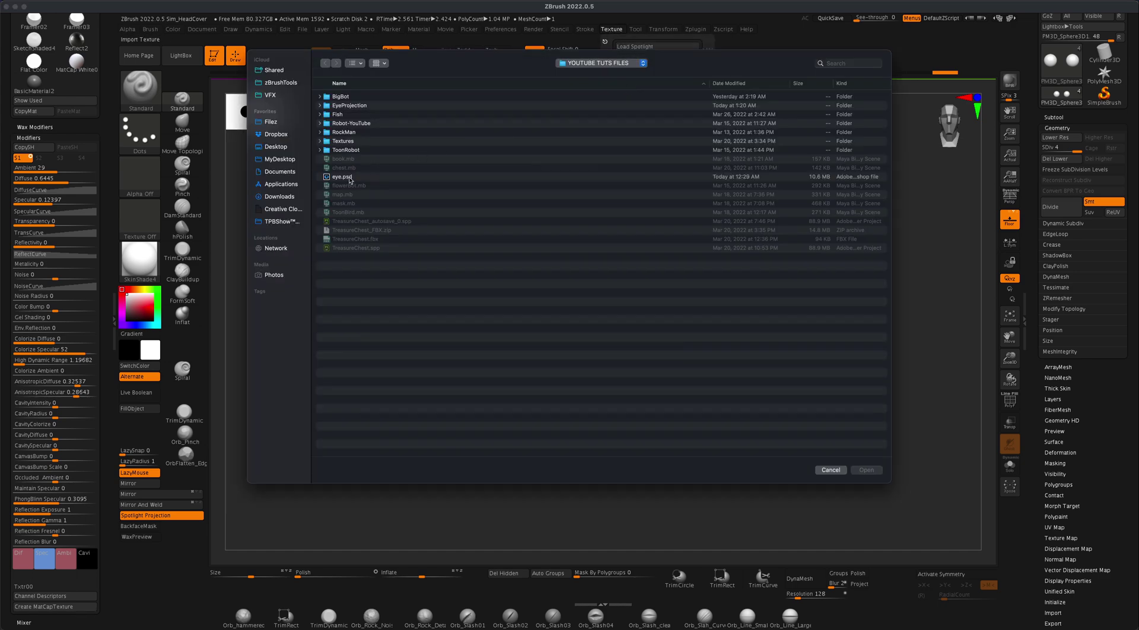
{"action": "left_click", "coordinate": [343, 176]}
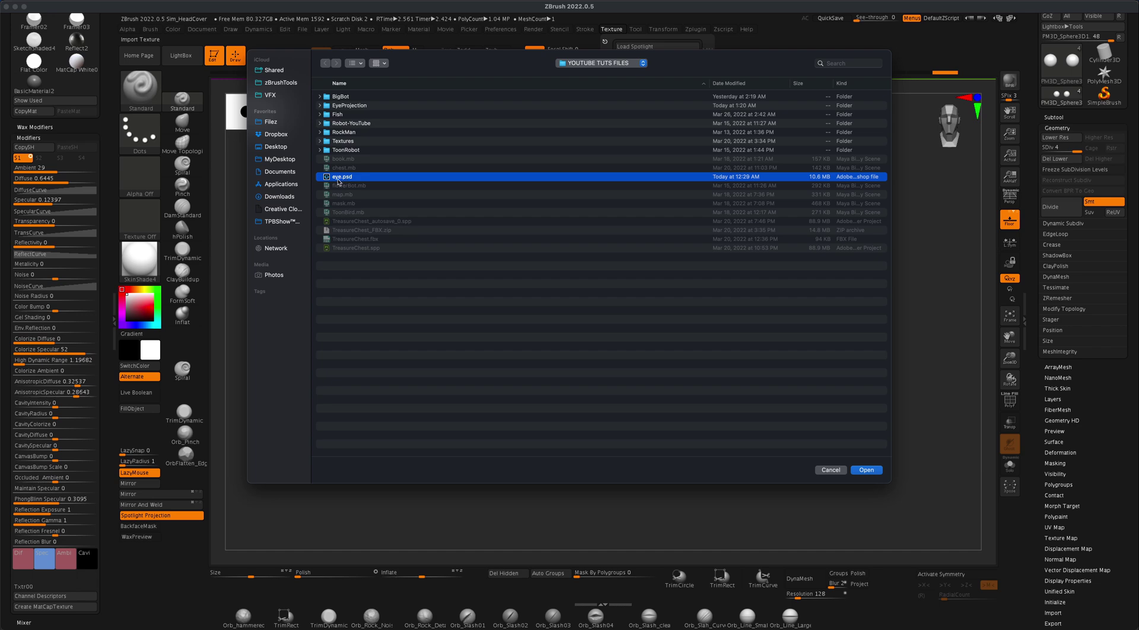
{"action": "left_click", "coordinate": [866, 470]}
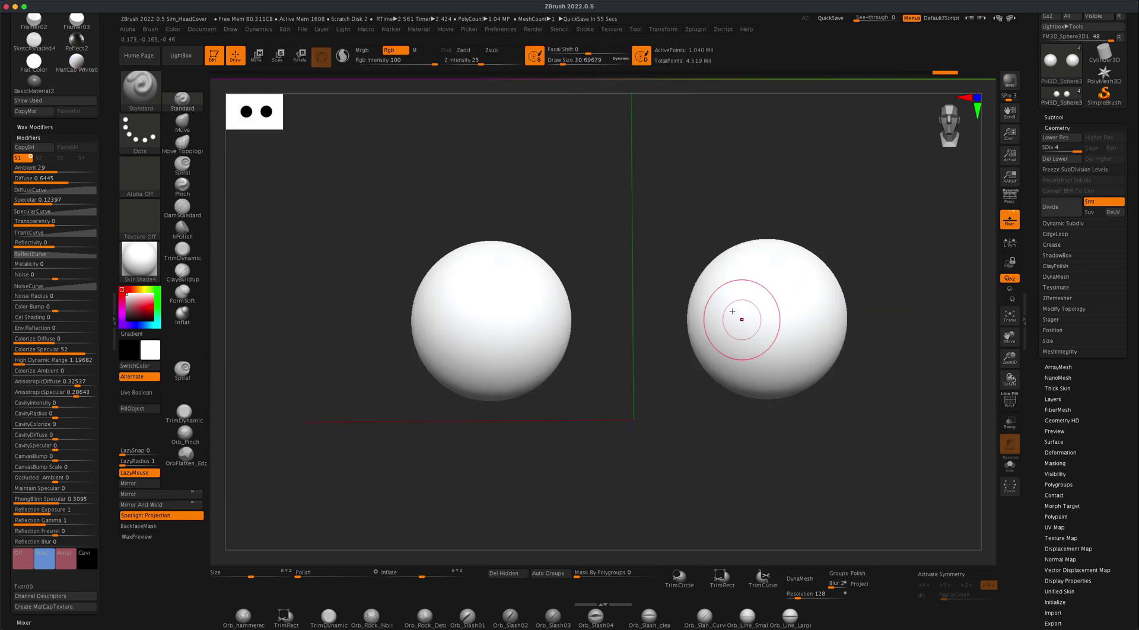
Step: Select the newly imported eye texture and add it to Spotlight
{"action": "left_click", "coordinate": [613, 31]}
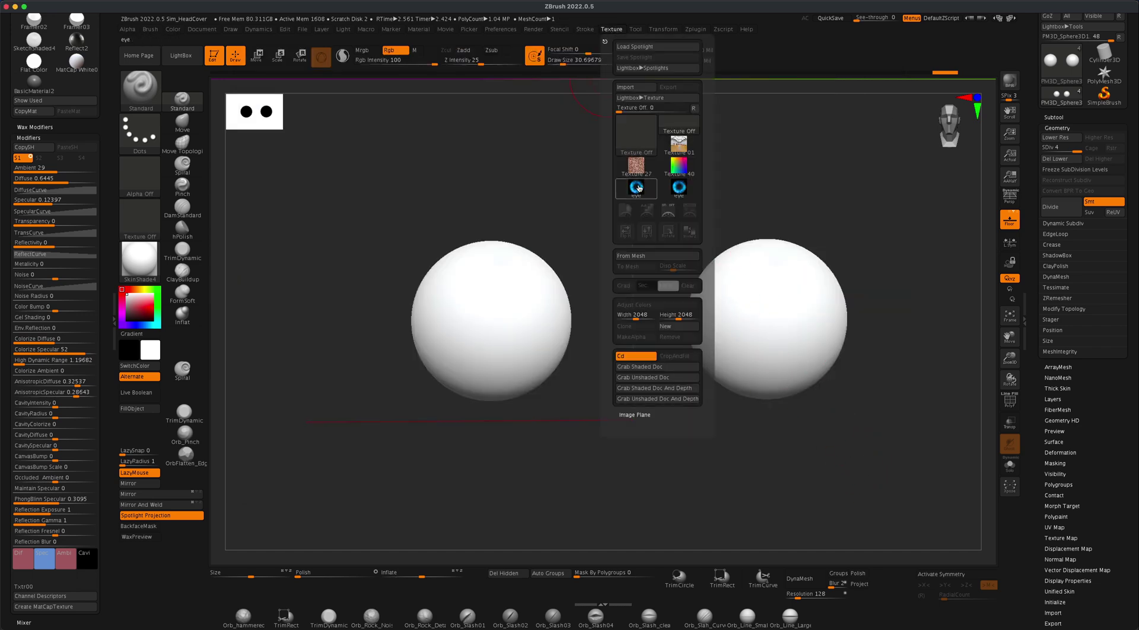
{"action": "mouse_move", "coordinate": [646, 188]}
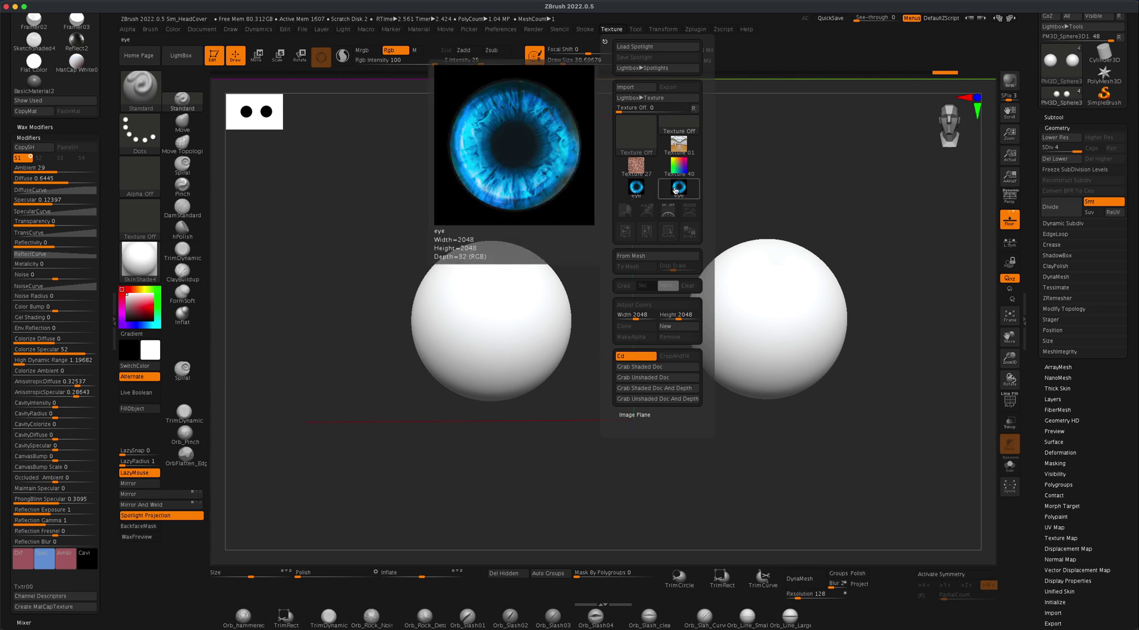
{"action": "left_click", "coordinate": [678, 189]}
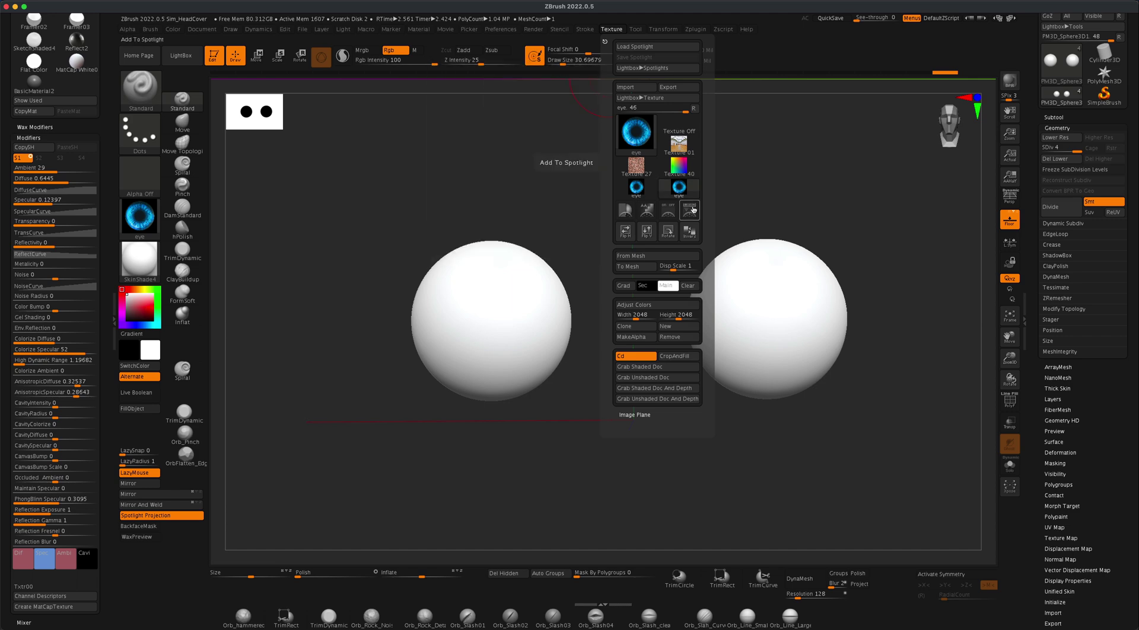
{"action": "left_click", "coordinate": [691, 210]}
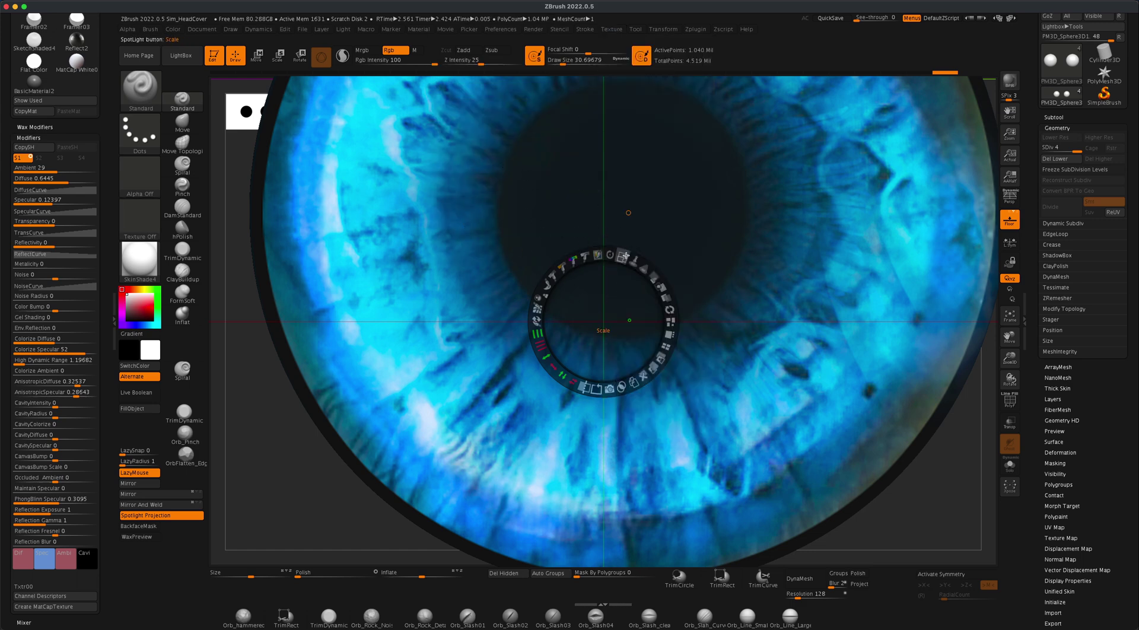
Step: Scale the Spotlight eye image down to iris size, center it on the left eyeball, and move the Spotlight dial off it
{"action": "left_click_drag", "start_coordinate": [623, 256], "coordinate": [494, 259]}
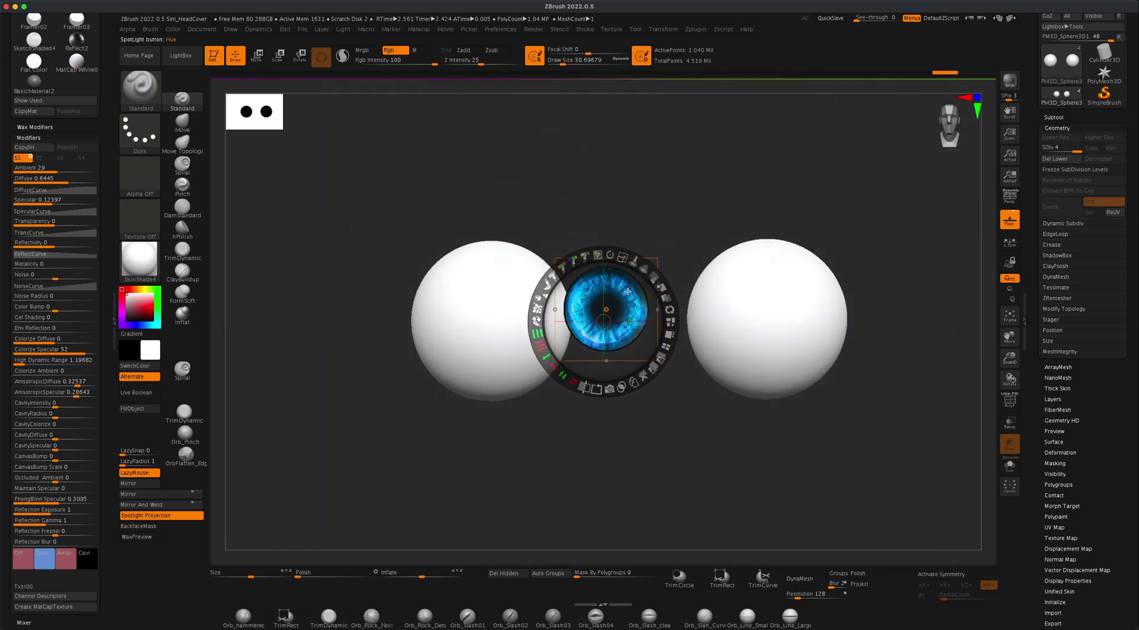
{"action": "left_click_drag", "start_coordinate": [620, 294], "coordinate": [517, 306]}
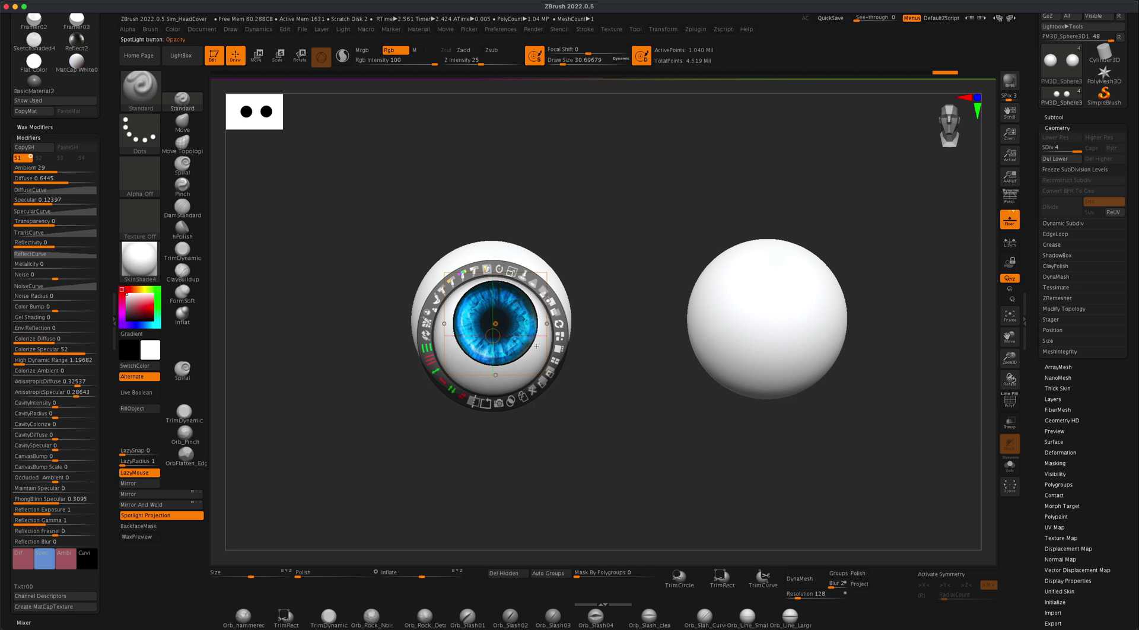
{"action": "left_click_drag", "start_coordinate": [527, 359], "coordinate": [525, 361]}
{"action": "mouse_move", "coordinate": [609, 364]}
{"action": "left_mouse_down"}
{"action": "mouse_move", "coordinate": [622, 375]}
{"action": "mouse_move", "coordinate": [610, 365]}
{"action": "left_mouse_up"}
{"action": "left_click_drag", "start_coordinate": [606, 245], "coordinate": [635, 257]}
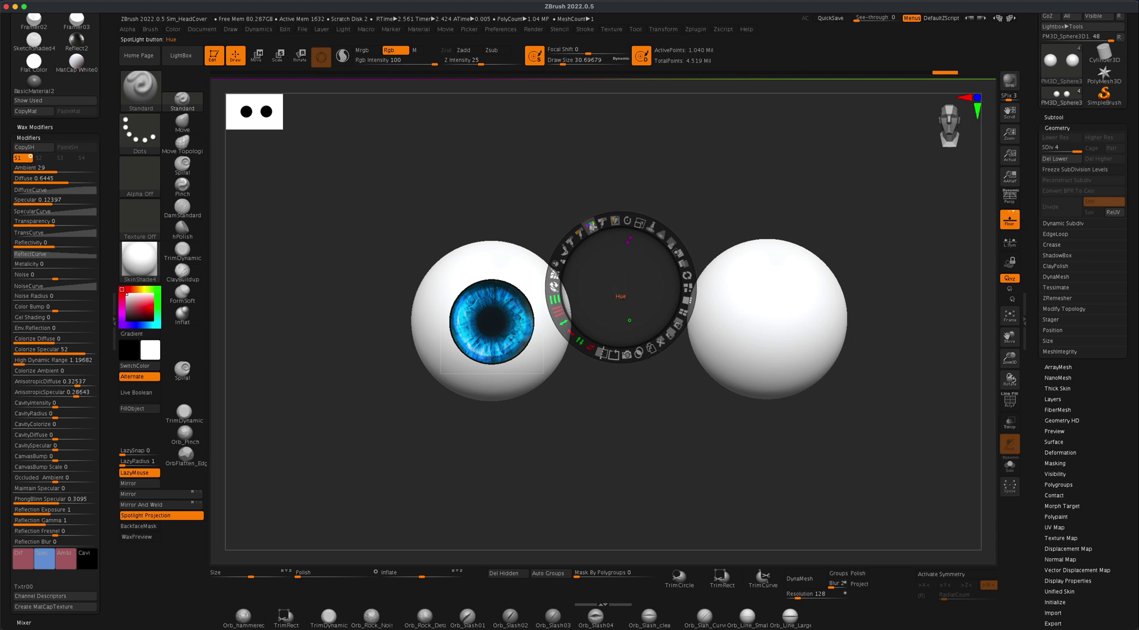
{"action": "left_click_drag", "start_coordinate": [667, 239], "coordinate": [674, 288]}
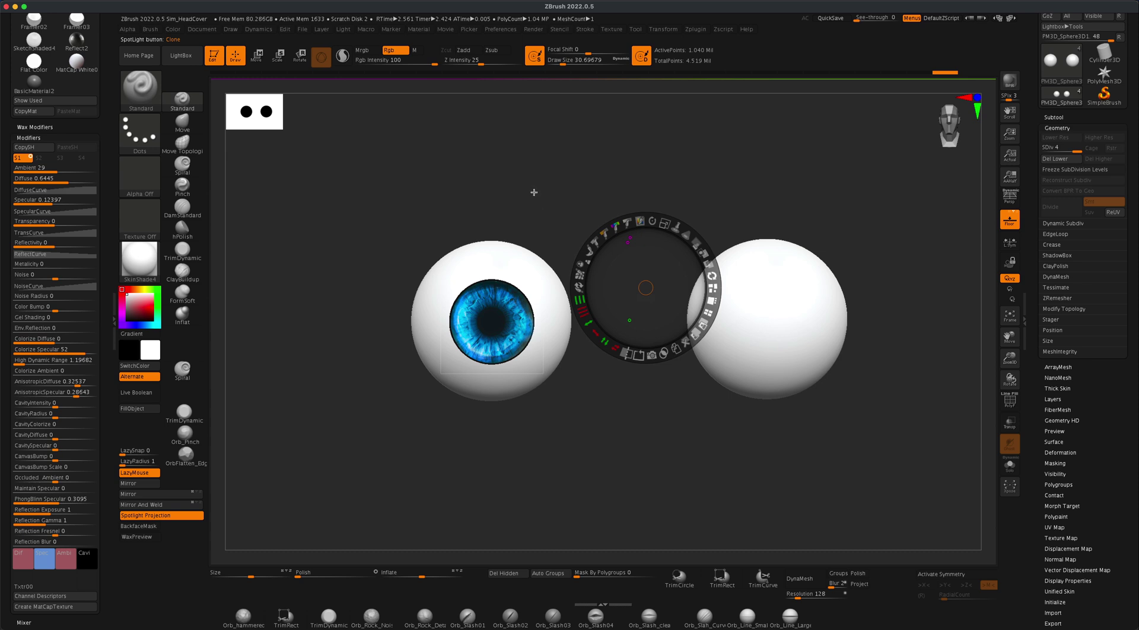
Step: Paint the Spotlight iris image onto the left eyeball and turn Spotlight off
{"action": "key", "text": "z"}
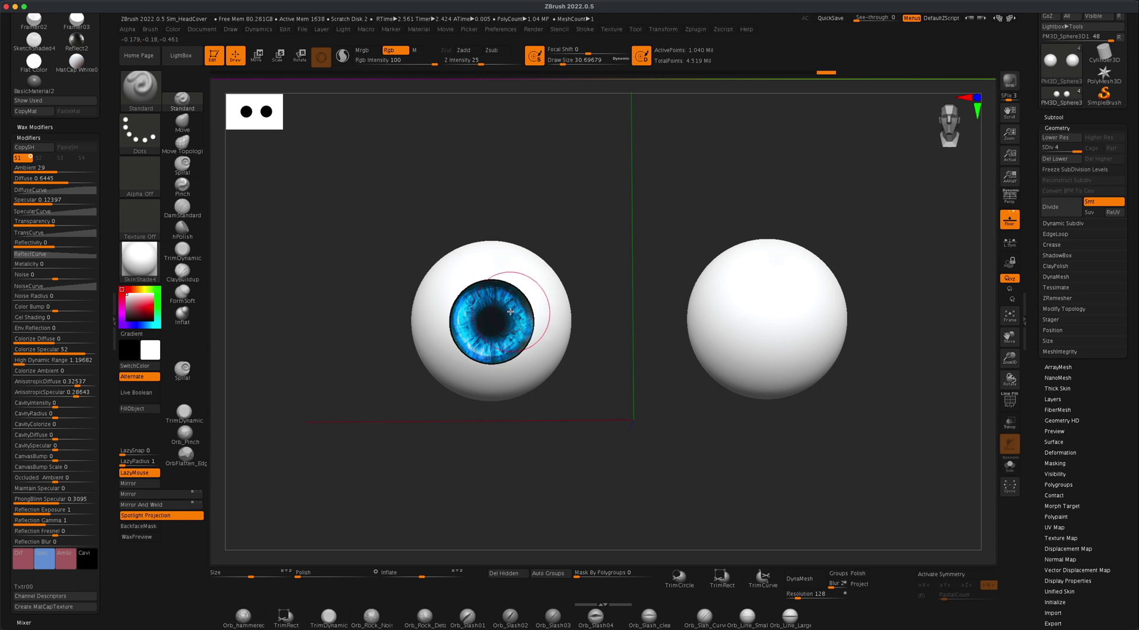
{"action": "key", "text": "z"}
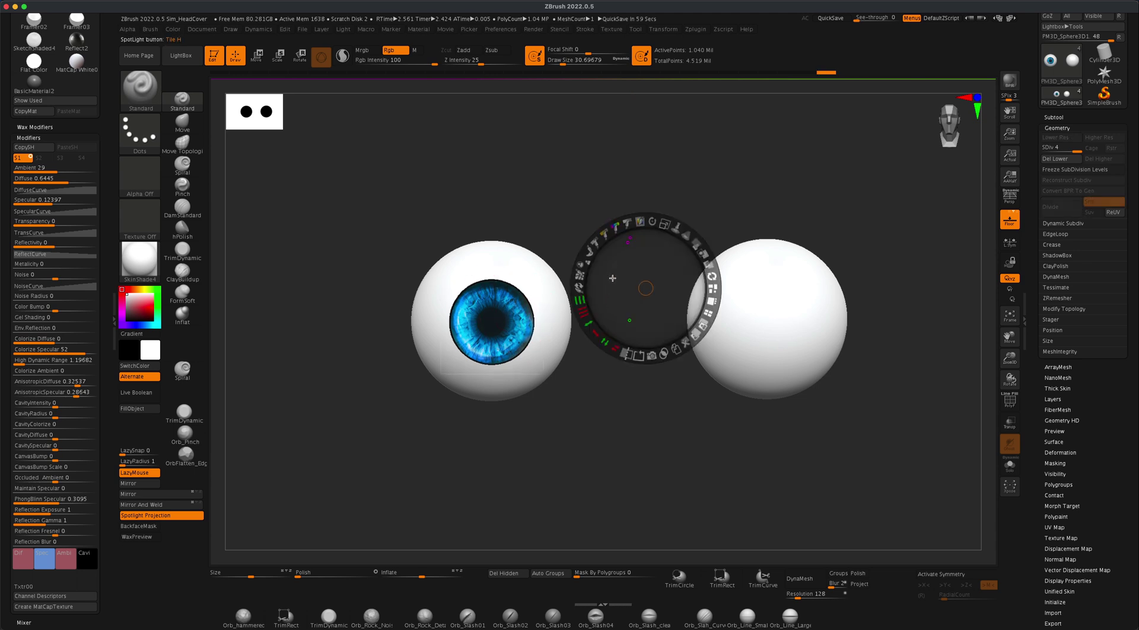
{"action": "mouse_move", "coordinate": [607, 278]}
{"action": "left_mouse_down"}
{"action": "mouse_move", "coordinate": [579, 206]}
{"action": "mouse_move", "coordinate": [592, 200]}
{"action": "left_mouse_up"}
{"action": "key", "text": "shift+z"}
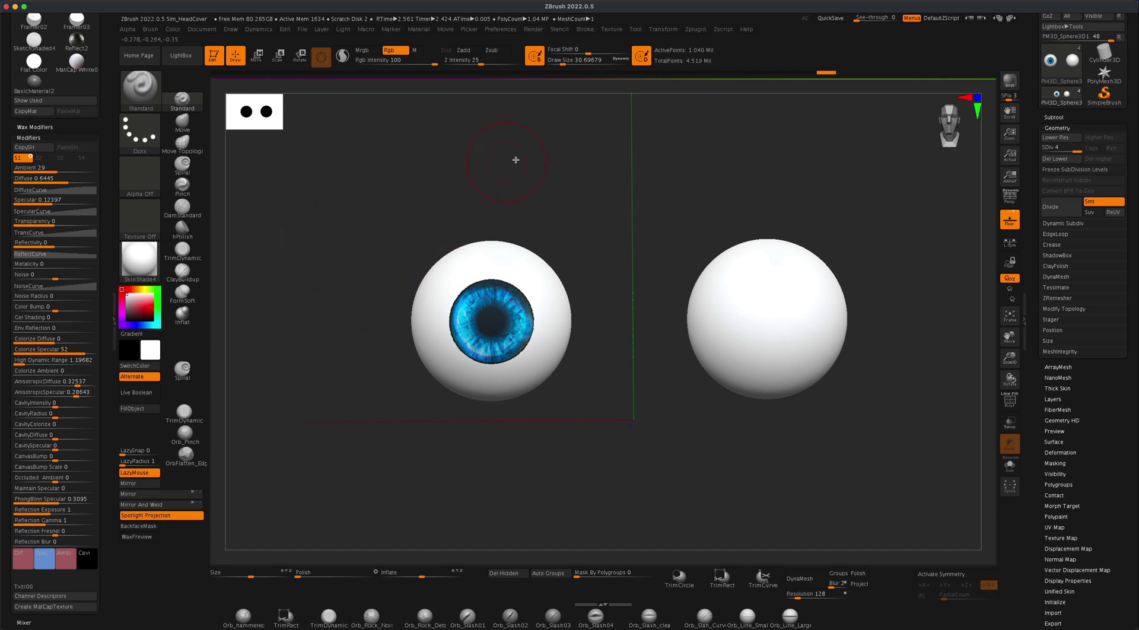
Step: Set up the Standard brush with the DragRect stroke, the ring-shaped Alpha 09, and black as the color
{"action": "left_click", "coordinate": [140, 135]}
{"action": "left_click", "coordinate": [236, 140]}
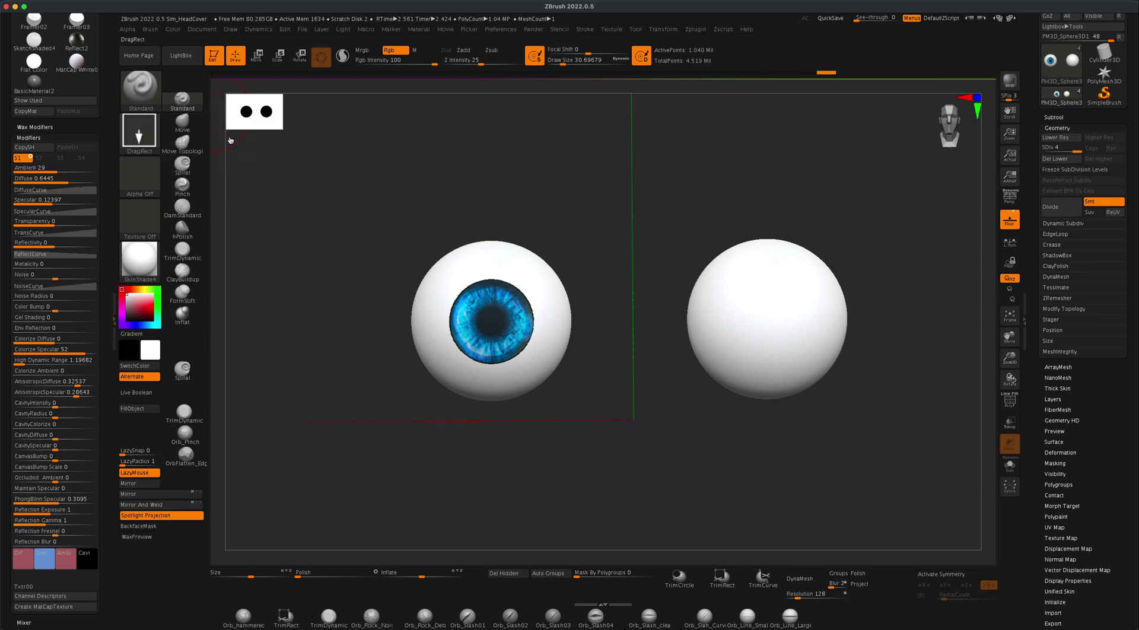
{"action": "left_click", "coordinate": [142, 170]}
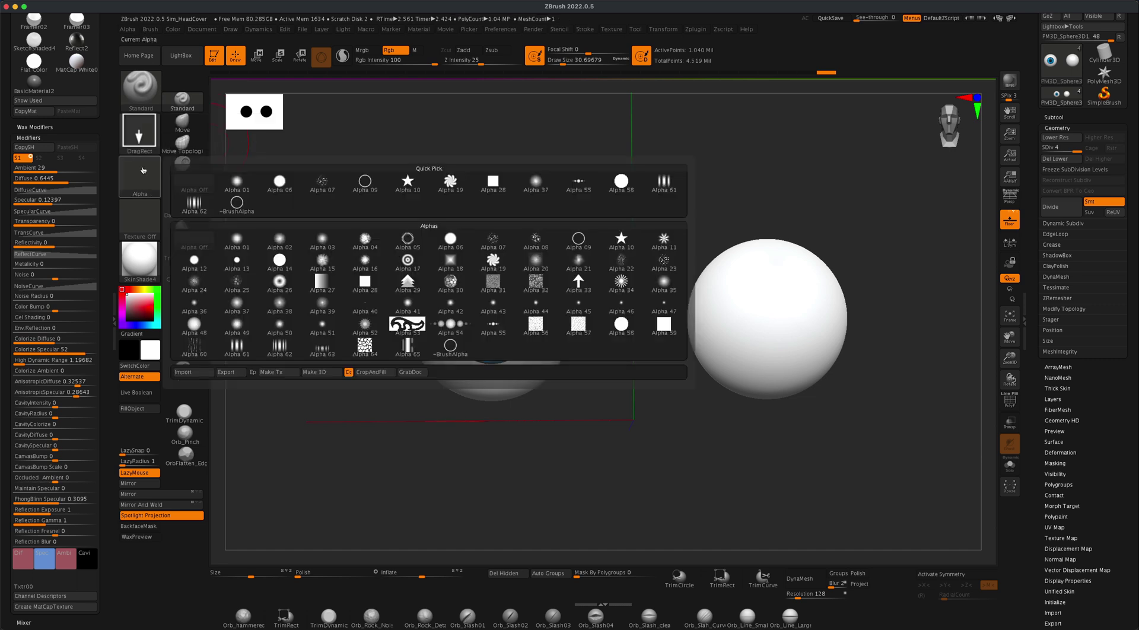
{"action": "left_click", "coordinate": [580, 239]}
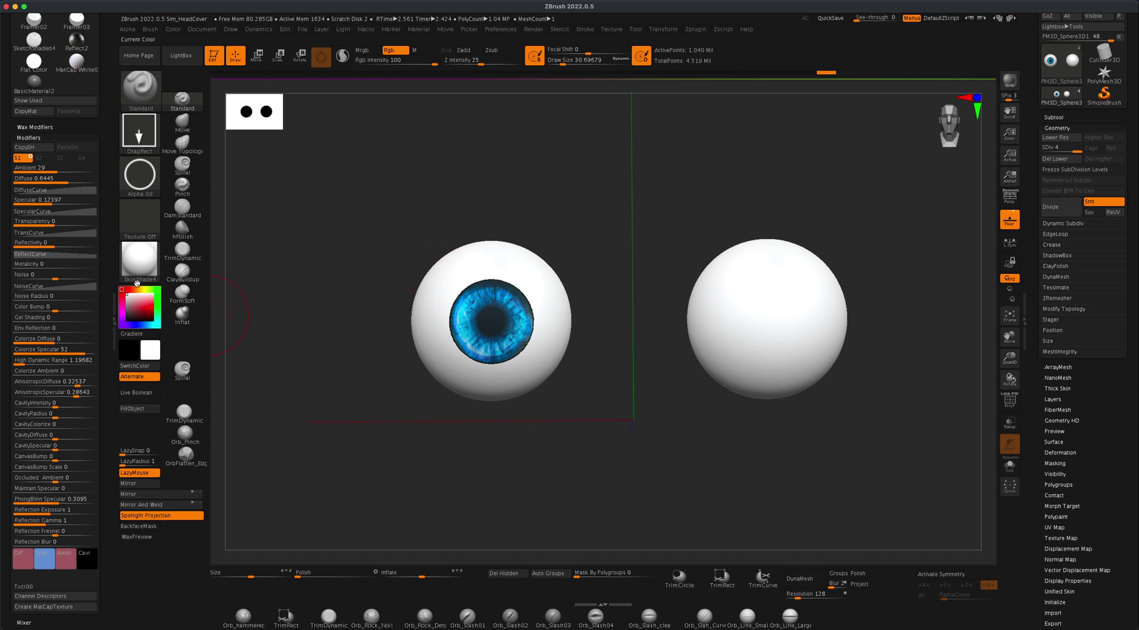
{"action": "left_click_drag", "start_coordinate": [135, 309], "coordinate": [126, 319]}
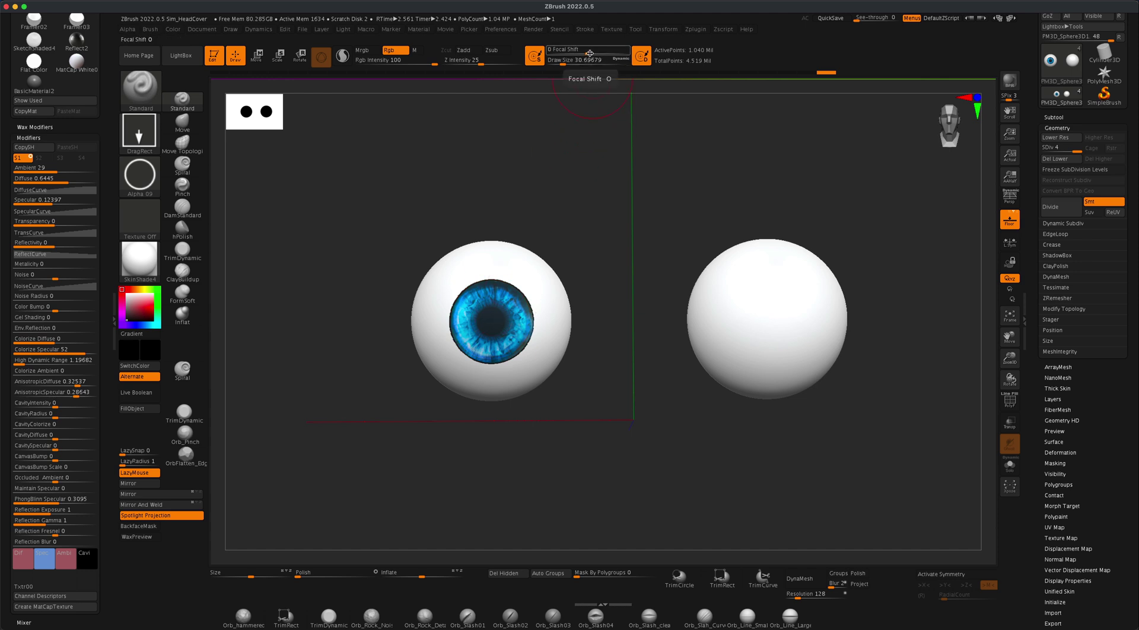
Step: Set the Focal Shift to -100 and draw a black ring around the iris on the left eyeball
{"action": "left_click_drag", "start_coordinate": [588, 52], "coordinate": [584, 52]}
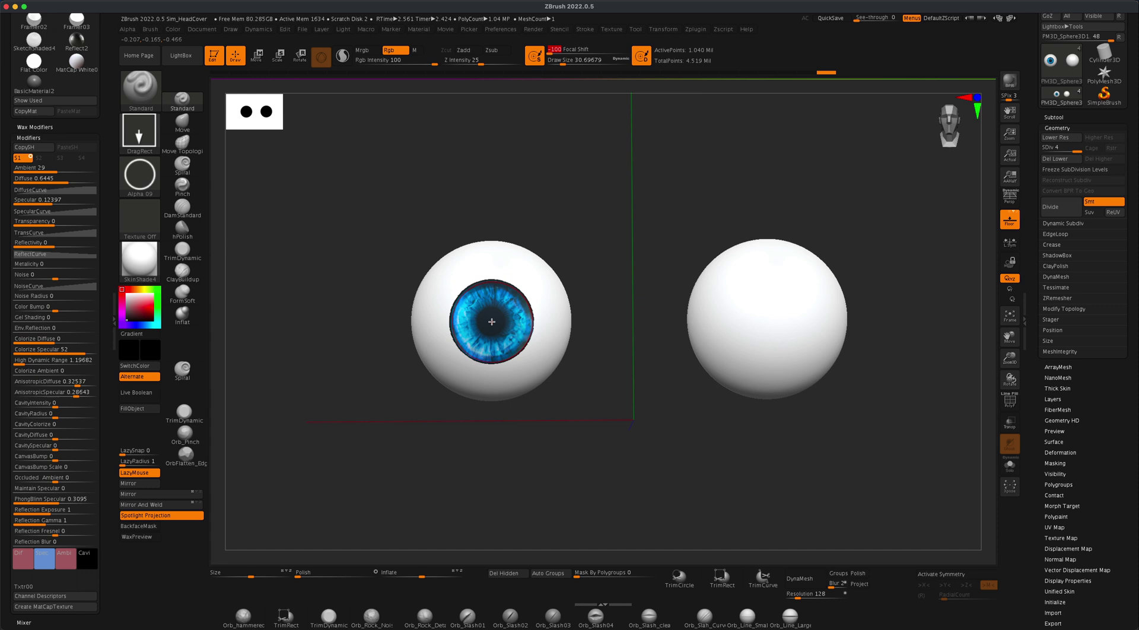
{"action": "left_click_drag", "start_coordinate": [498, 334], "coordinate": [522, 380]}
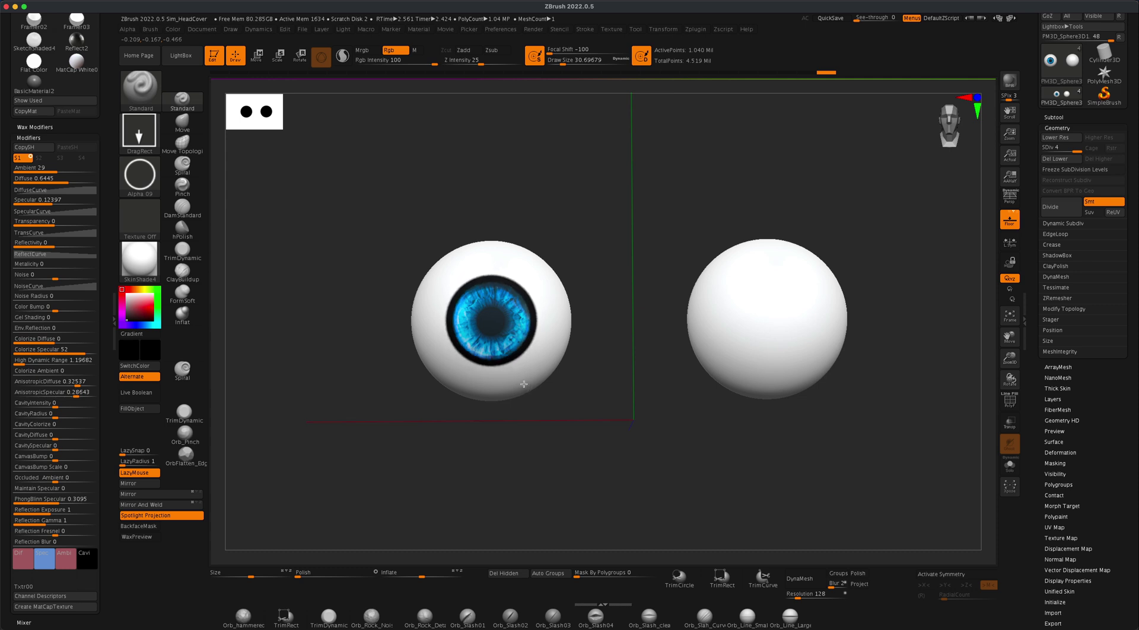
Step: Show the FemaleHead and hair fiber subtools and examine how the ringed iris looks within the face
{"action": "left_click", "coordinate": [1053, 116]}
{"action": "left_click", "coordinate": [1121, 147]}
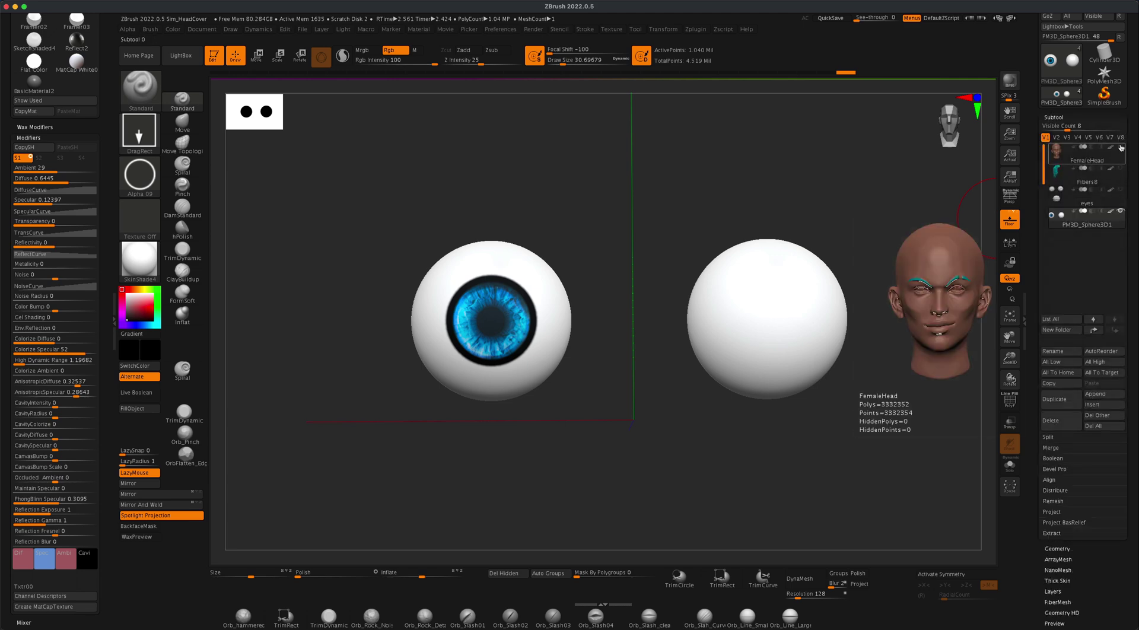
{"action": "left_click", "coordinate": [1121, 168]}
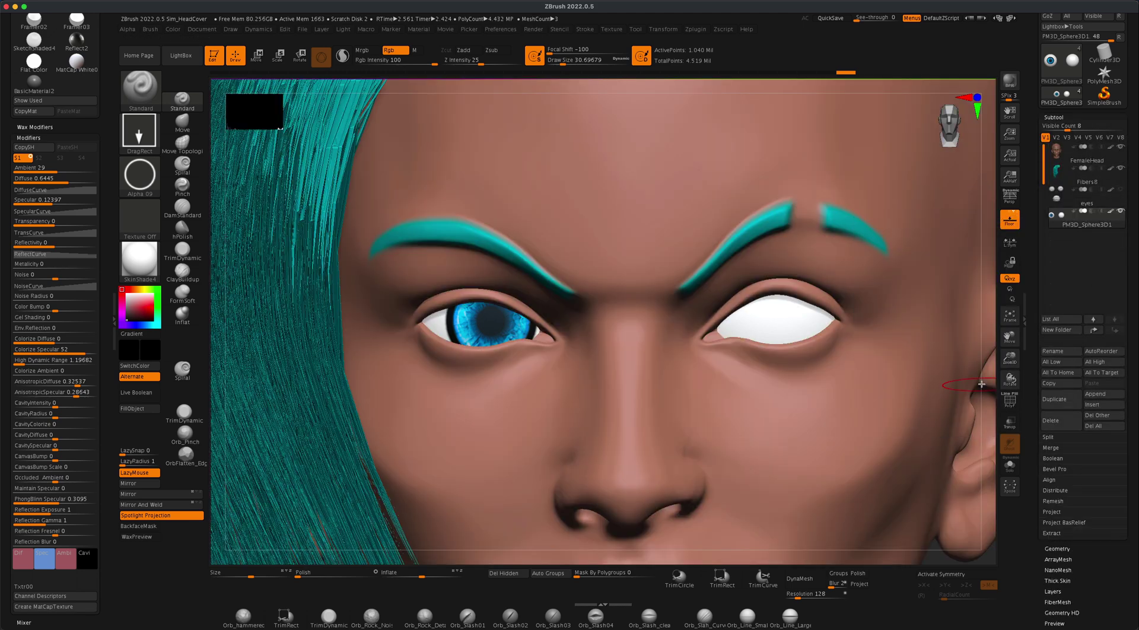
{"action": "left_click_drag", "start_coordinate": [987, 391], "coordinate": [969, 226]}
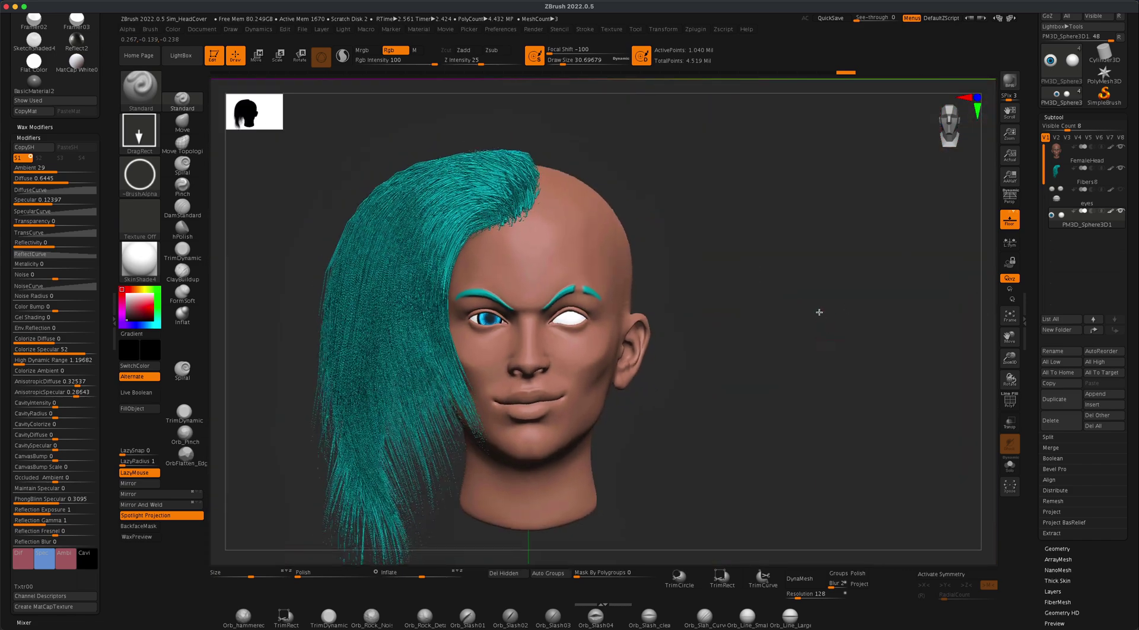
{"action": "left_click_drag", "start_coordinate": [815, 358], "coordinate": [808, 333], "text": "alt"}
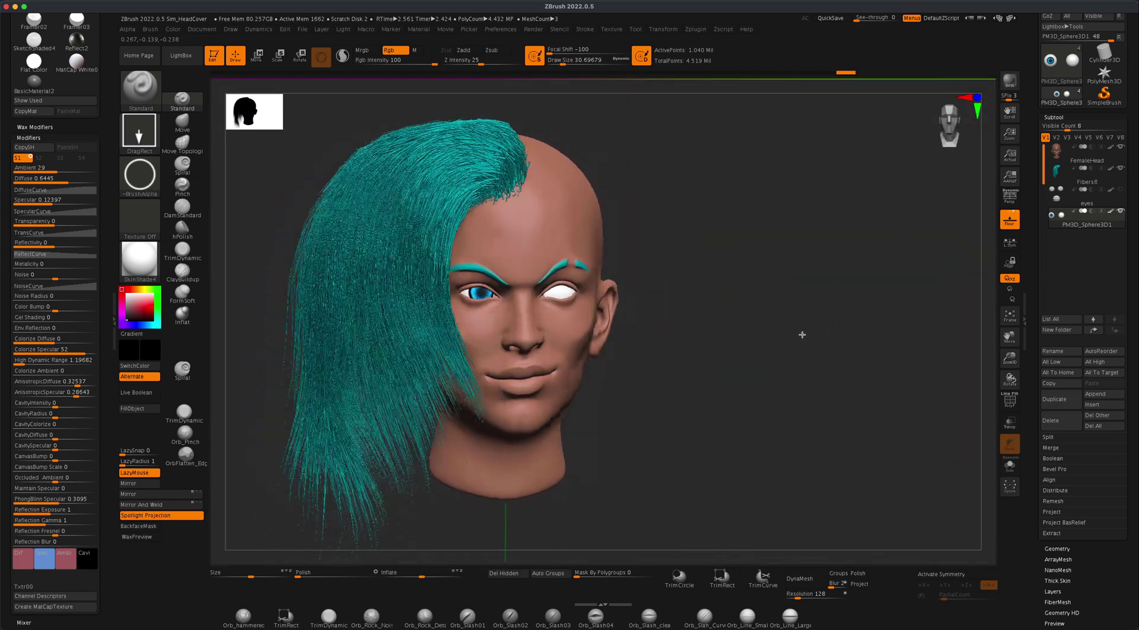
{"action": "right_click_drag", "start_coordinate": [800, 335], "coordinate": [815, 416]}
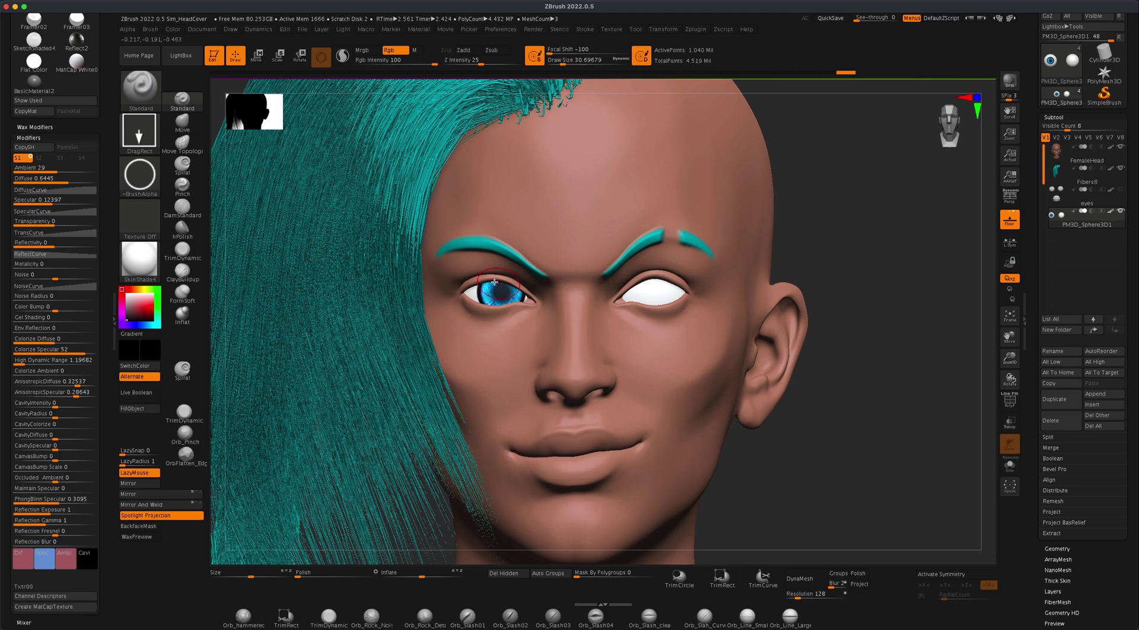
{"action": "right_click_drag", "start_coordinate": [914, 332], "coordinate": [918, 337], "text": "alt"}
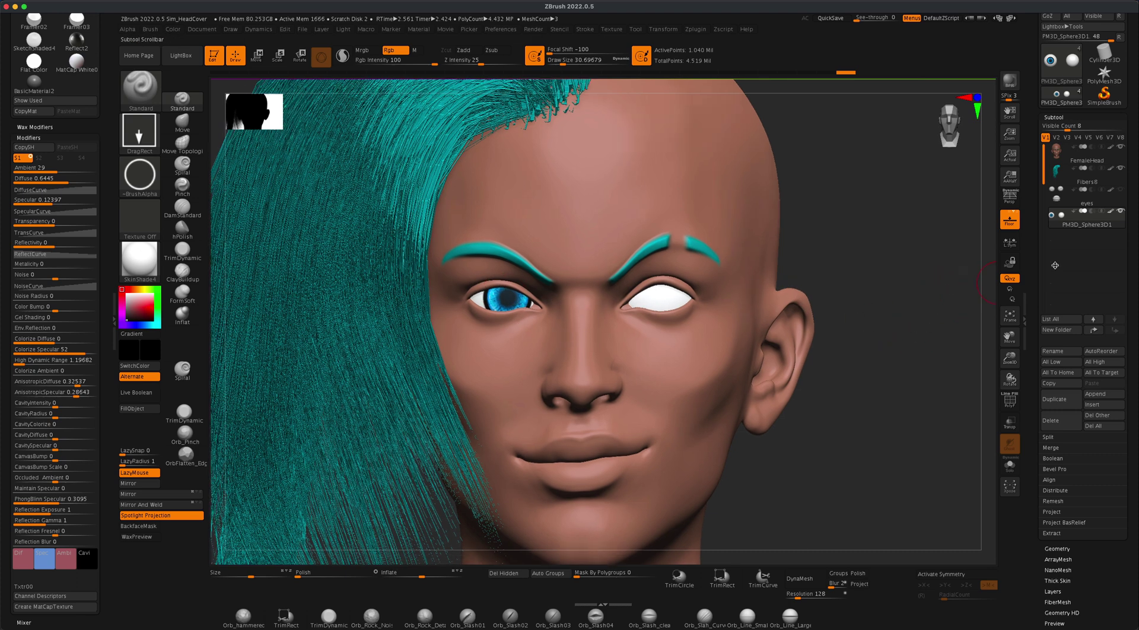
Step: Hide the hair fiber and FemaleHead subtools to isolate the eyeballs
{"action": "left_click", "coordinate": [1121, 169]}
{"action": "left_click", "coordinate": [1122, 147]}
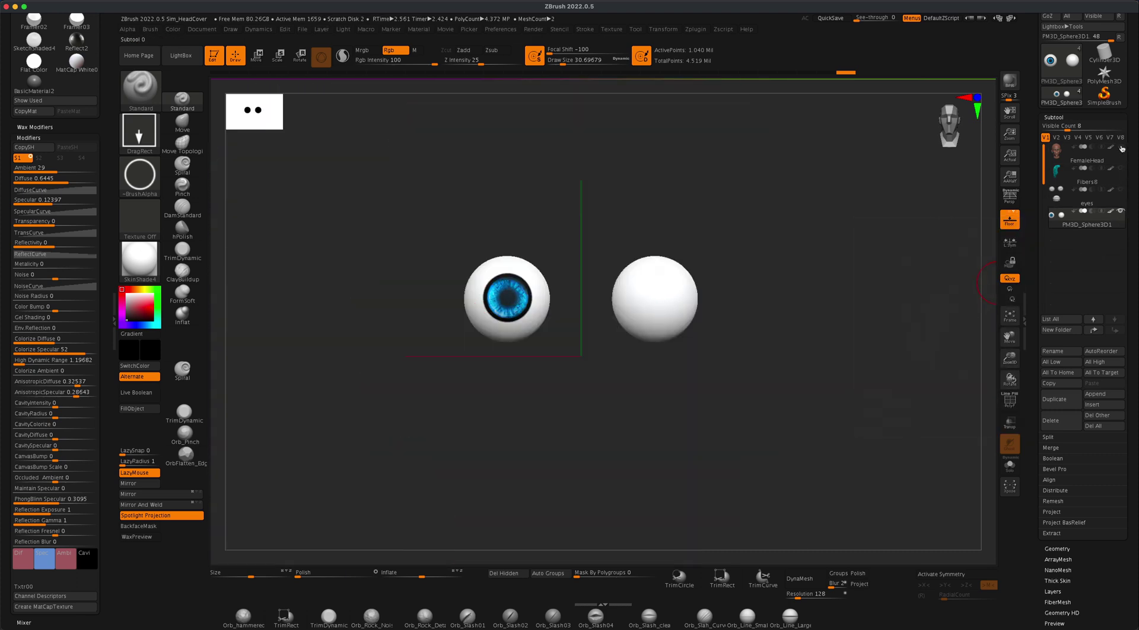
{"action": "right_click_drag", "start_coordinate": [839, 351], "coordinate": [835, 386], "text": "ctrl"}
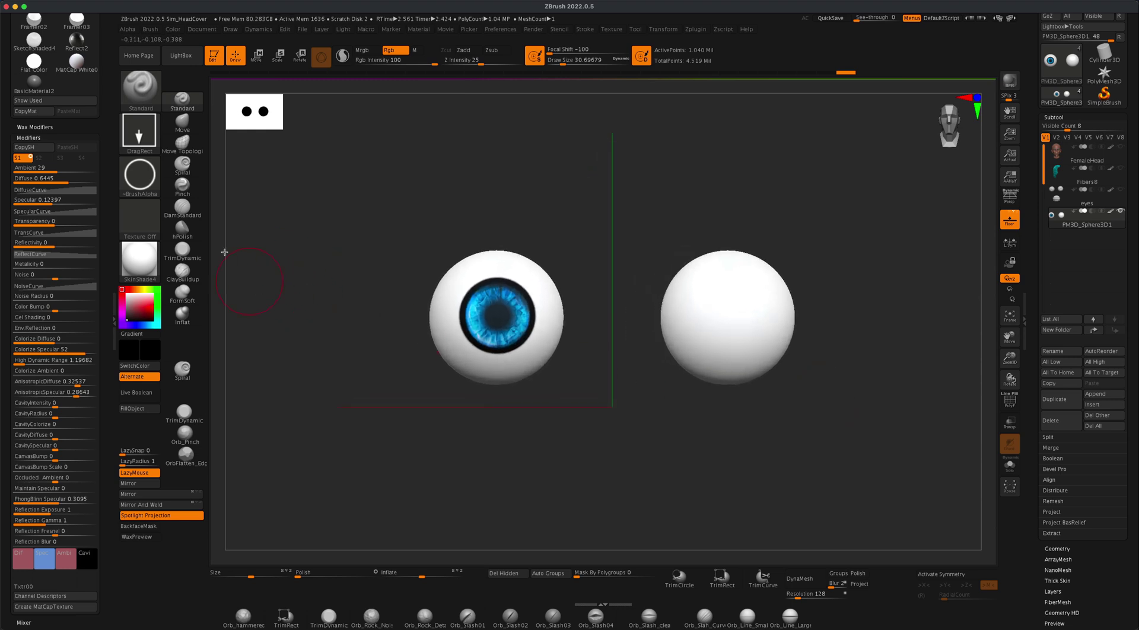
Step: Turn the alpha off, use the Dots stroke with white, and paint over the iris on the left eyeball
{"action": "left_click", "coordinate": [139, 171]}
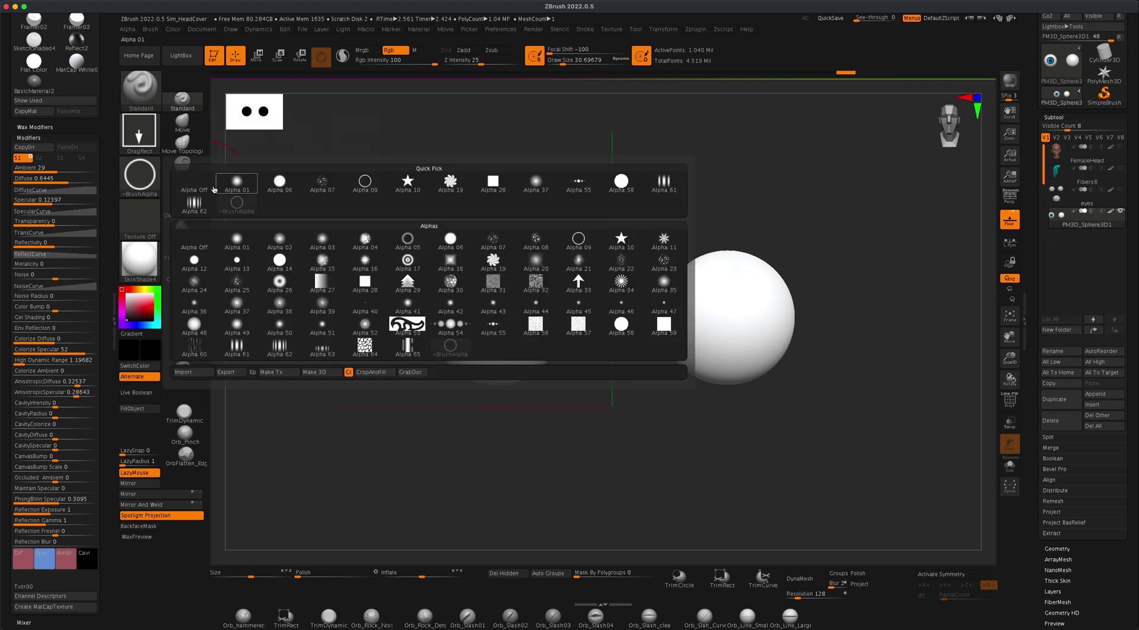
{"action": "left_click", "coordinate": [194, 183]}
{"action": "left_click", "coordinate": [139, 130]}
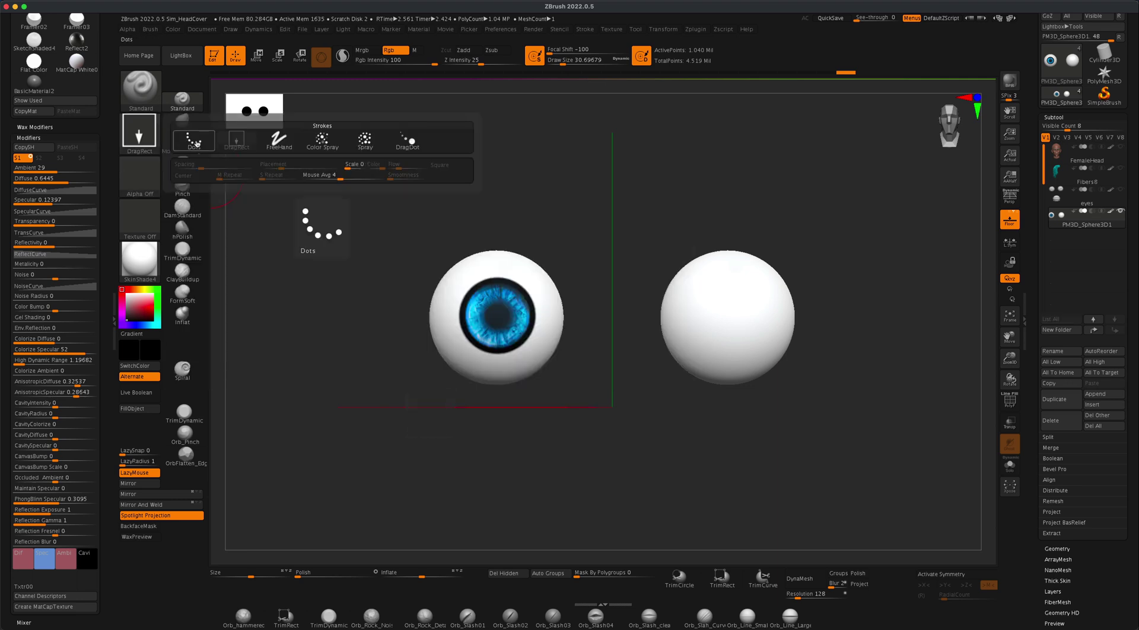
{"action": "left_click", "coordinate": [195, 142]}
{"action": "left_click", "coordinate": [132, 298]}
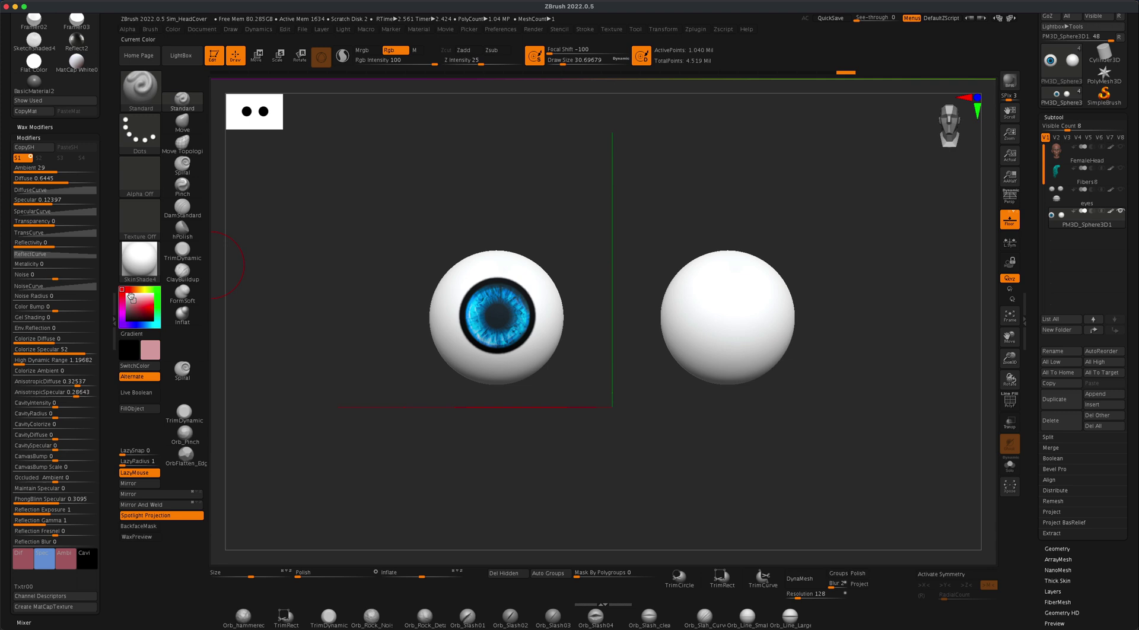
{"action": "left_click_drag", "start_coordinate": [131, 296], "coordinate": [126, 293]}
{"action": "mouse_move", "coordinate": [501, 305]}
{"action": "left_mouse_down"}
{"action": "mouse_move", "coordinate": [486, 322]}
{"action": "mouse_move", "coordinate": [474, 303]}
{"action": "mouse_move", "coordinate": [493, 302]}
{"action": "left_mouse_up"}
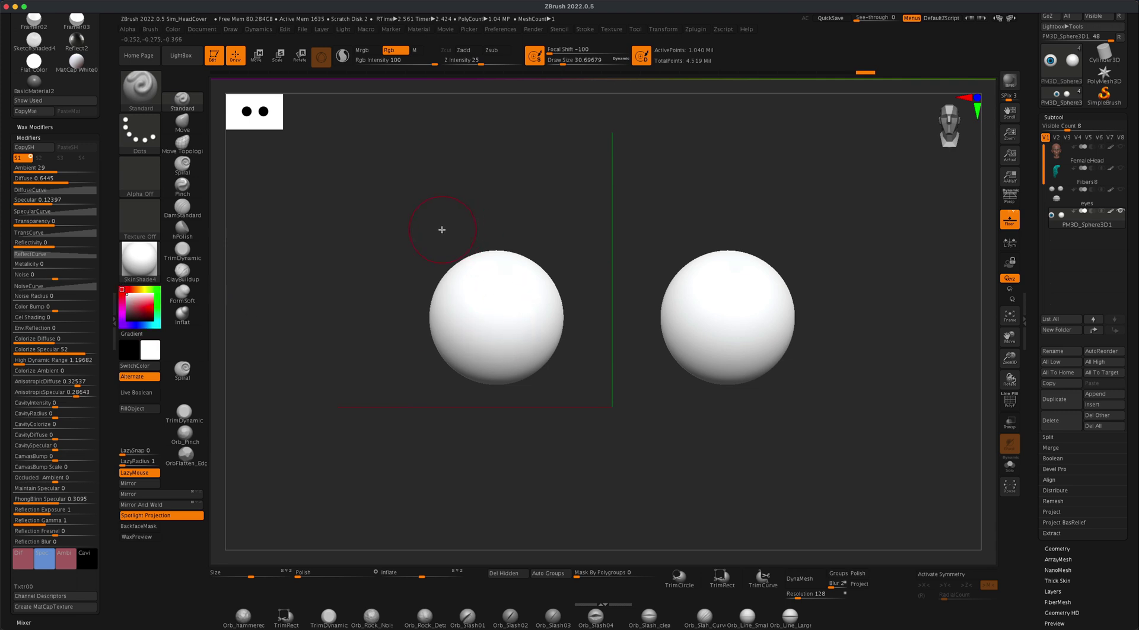
Step: Project a smaller version of the Spotlight iris image onto the center of the left eyeball
{"action": "key", "text": "shift+z"}
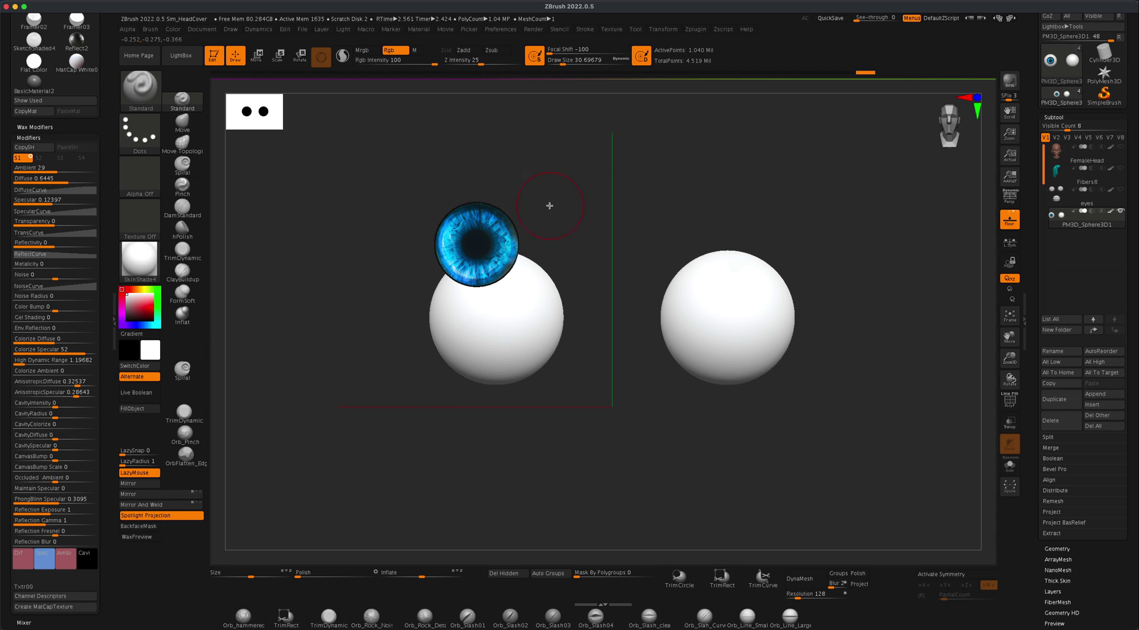
{"action": "key", "text": "z"}
{"action": "left_click_drag", "start_coordinate": [602, 225], "coordinate": [618, 296]}
{"action": "left_click_drag", "start_coordinate": [665, 215], "coordinate": [611, 223]}
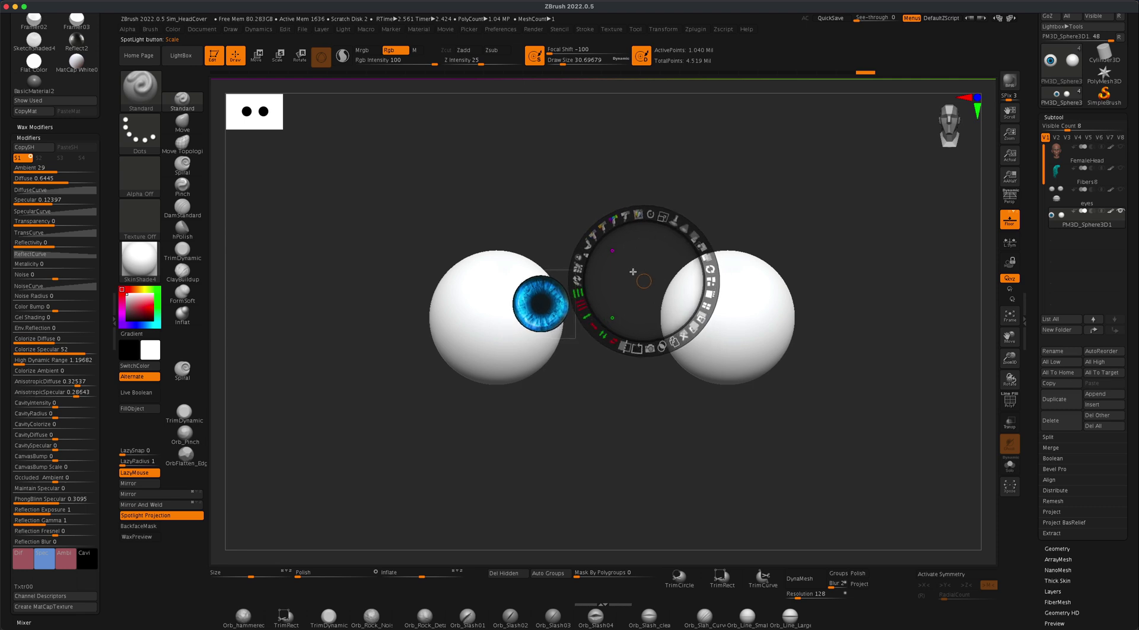
{"action": "left_click_drag", "start_coordinate": [648, 275], "coordinate": [596, 281]}
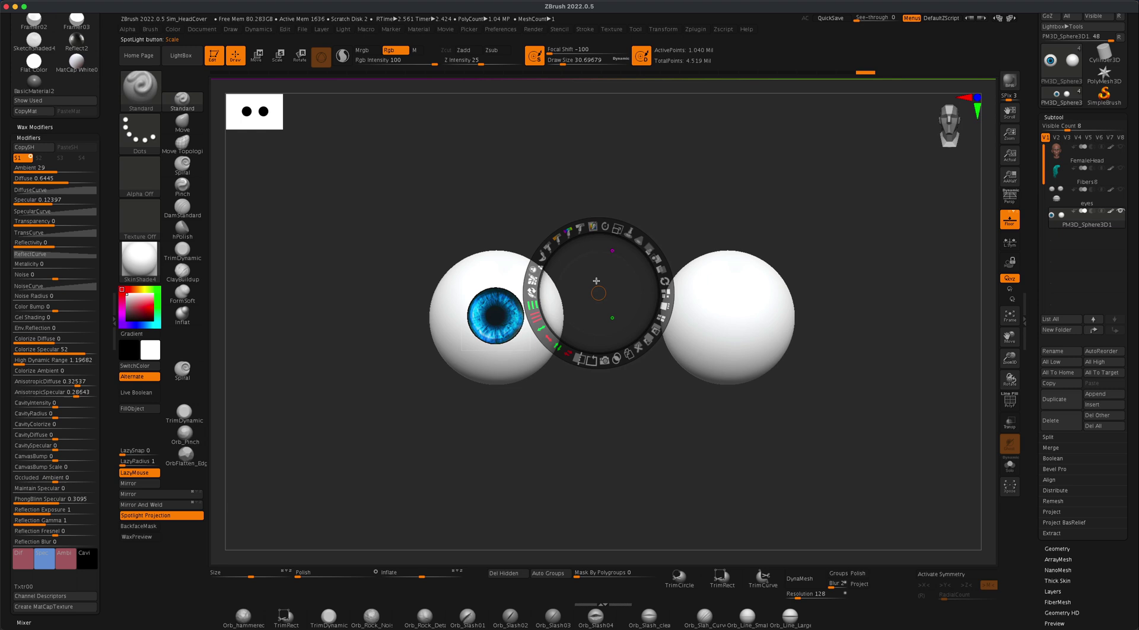
{"action": "key", "text": "z"}
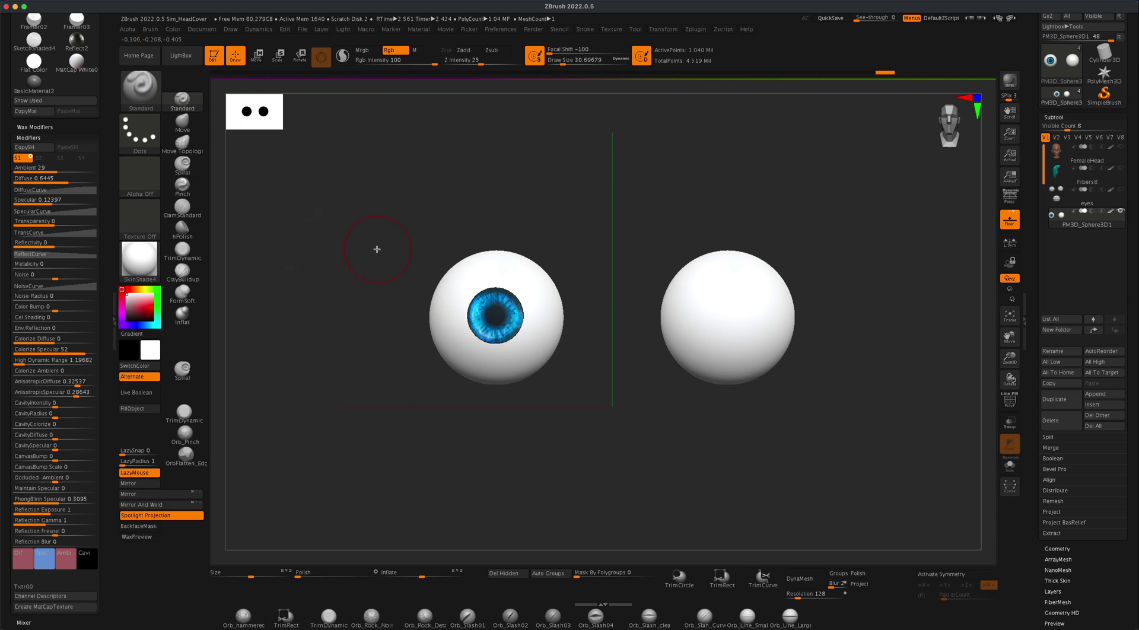
Step: Draw a black ring around the smaller iris using the ring-shaped BrushAlpha and the DragRect stroke
{"action": "left_click", "coordinate": [143, 177]}
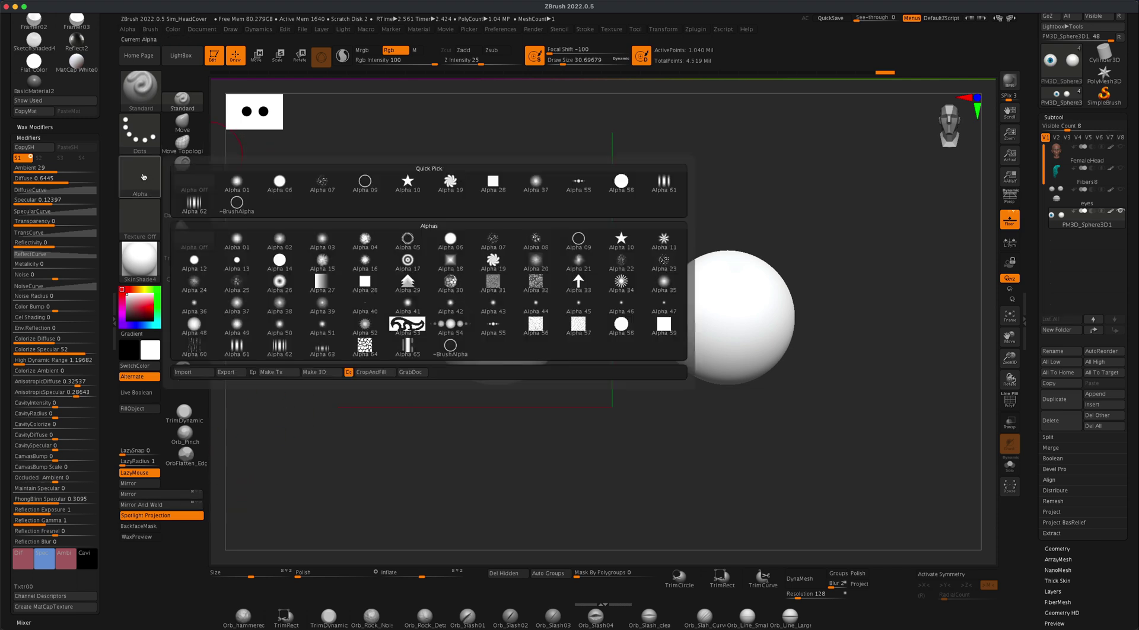
{"action": "left_click", "coordinate": [237, 202]}
{"action": "left_click", "coordinate": [147, 216]}
{"action": "left_click", "coordinate": [365, 264]}
{"action": "left_click", "coordinate": [140, 134]}
{"action": "left_click", "coordinate": [235, 144]}
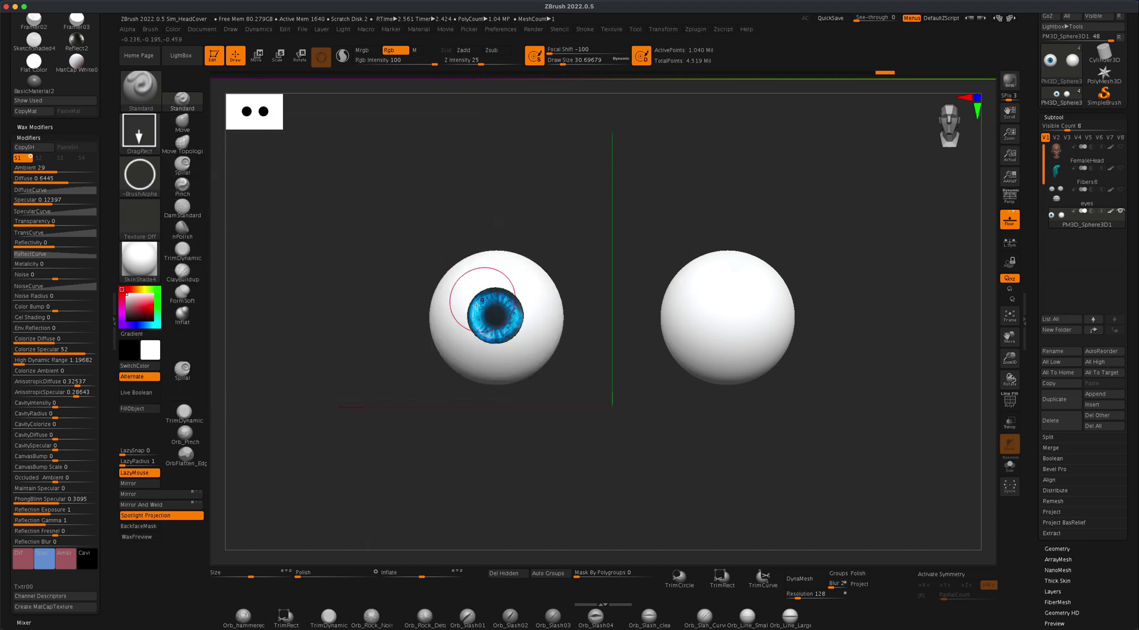
{"action": "left_click", "coordinate": [126, 321]}
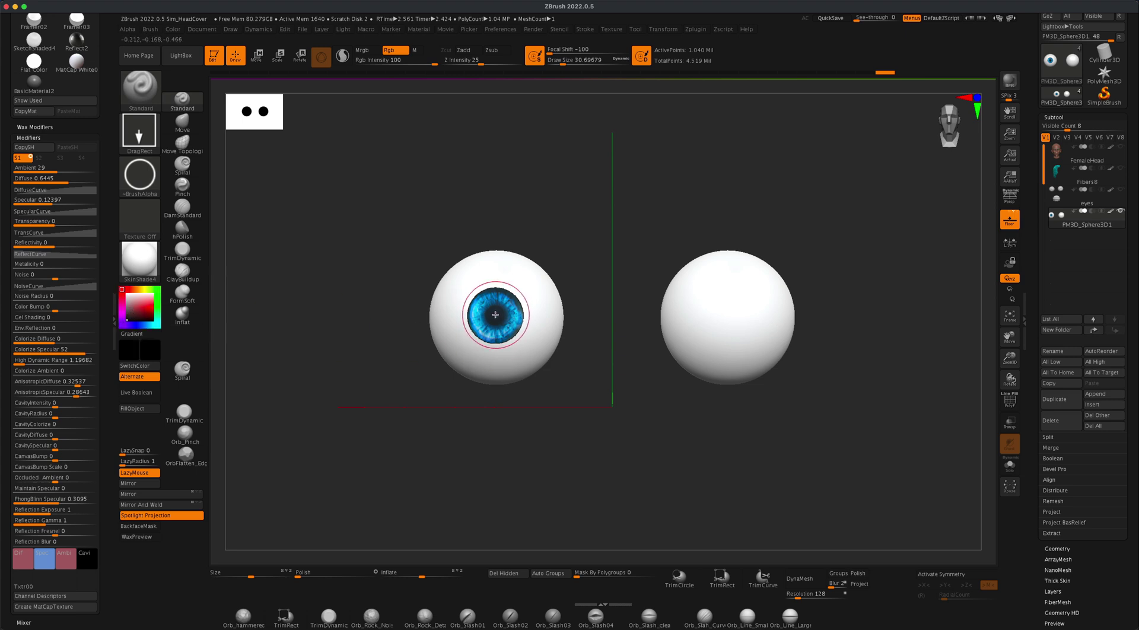
{"action": "left_click_drag", "start_coordinate": [496, 315], "coordinate": [519, 357]}
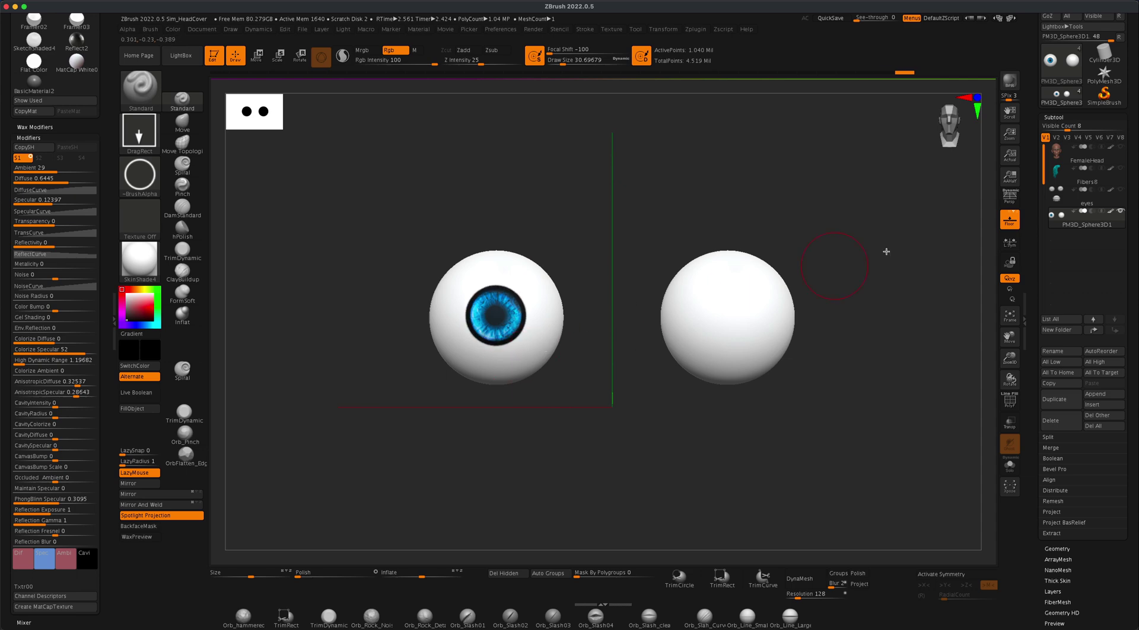
Step: Show the hair fiber and FemaleHead subtools again and check the smaller iris in the face
{"action": "left_click", "coordinate": [1121, 171]}
{"action": "left_click", "coordinate": [1121, 147]}
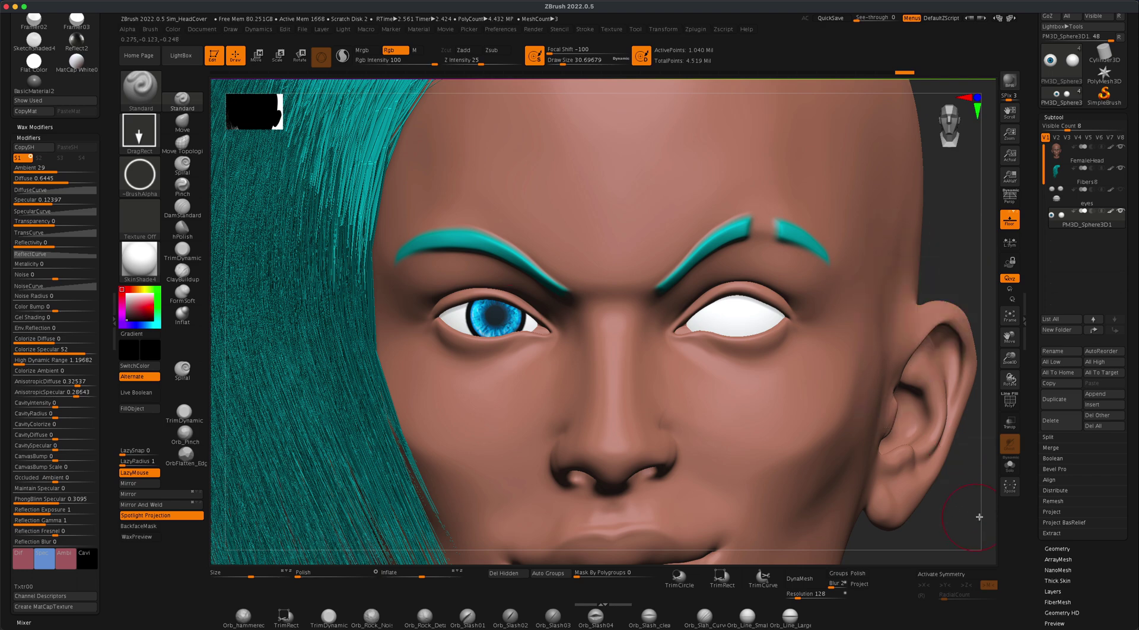
{"action": "left_click_drag", "start_coordinate": [983, 515], "coordinate": [969, 402], "text": "alt"}
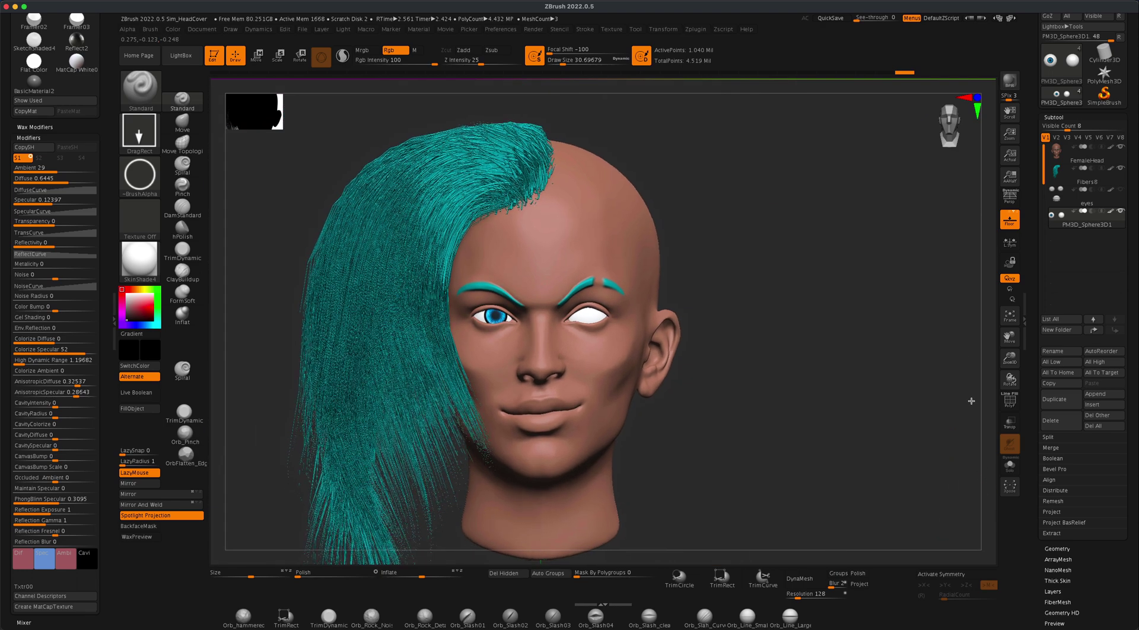
{"action": "left_click_drag", "start_coordinate": [860, 415], "coordinate": [603, 301], "text": "alt"}
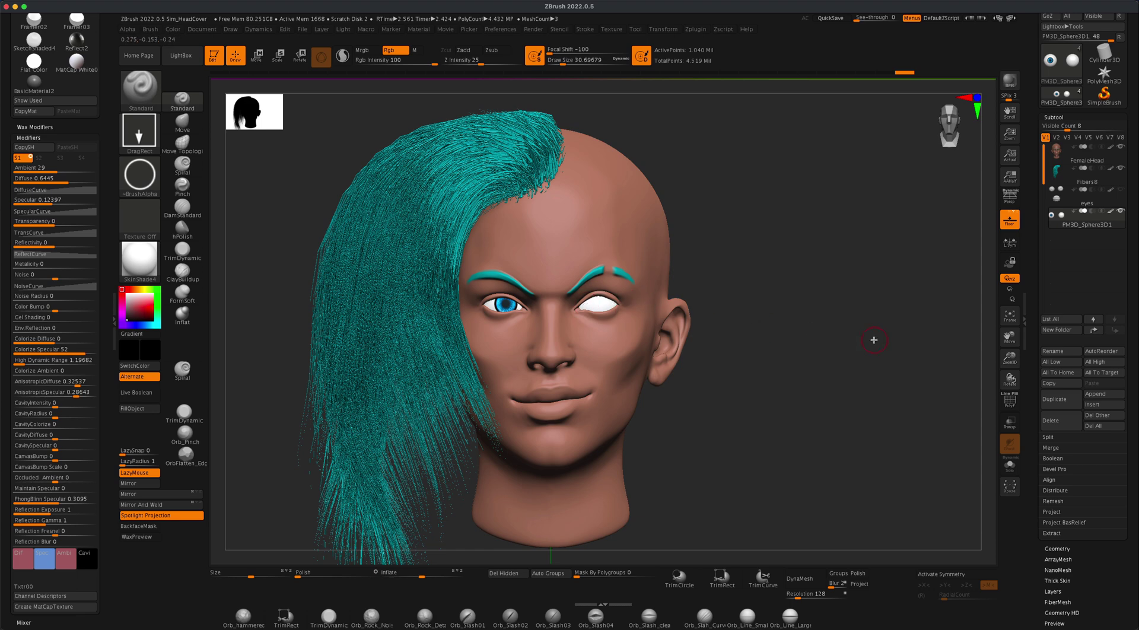
Step: Delete the eyeballs' lower subdivision levels and use Mirror And Weld to copy the painted iris to the other eyeball
{"action": "left_click", "coordinate": [169, 505]}
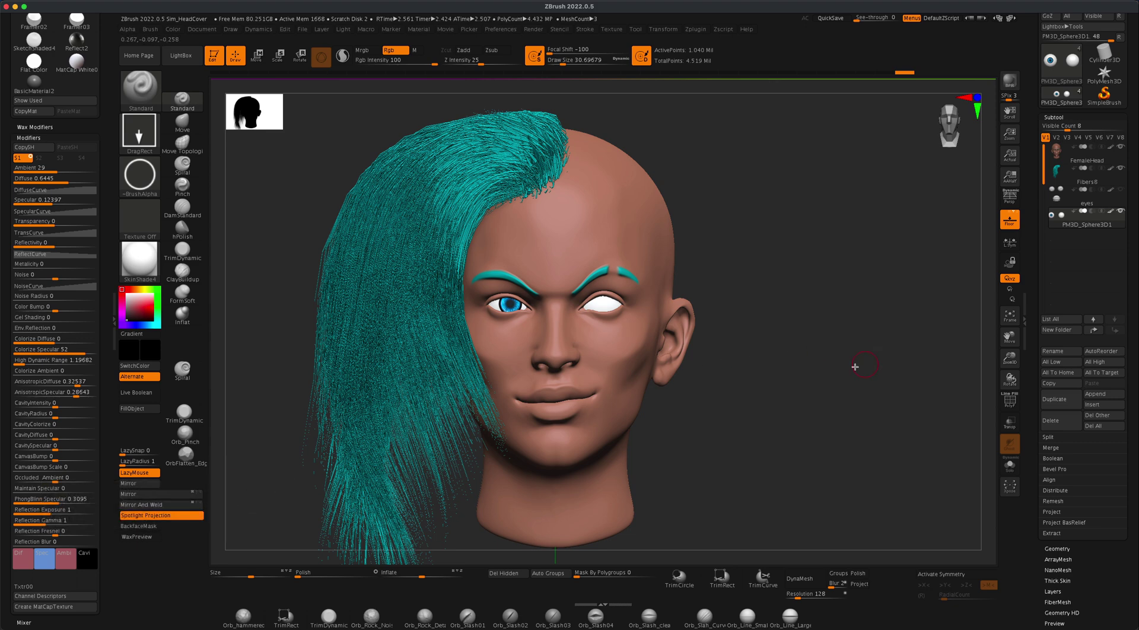
{"action": "left_click_drag", "start_coordinate": [854, 367], "coordinate": [808, 397]}
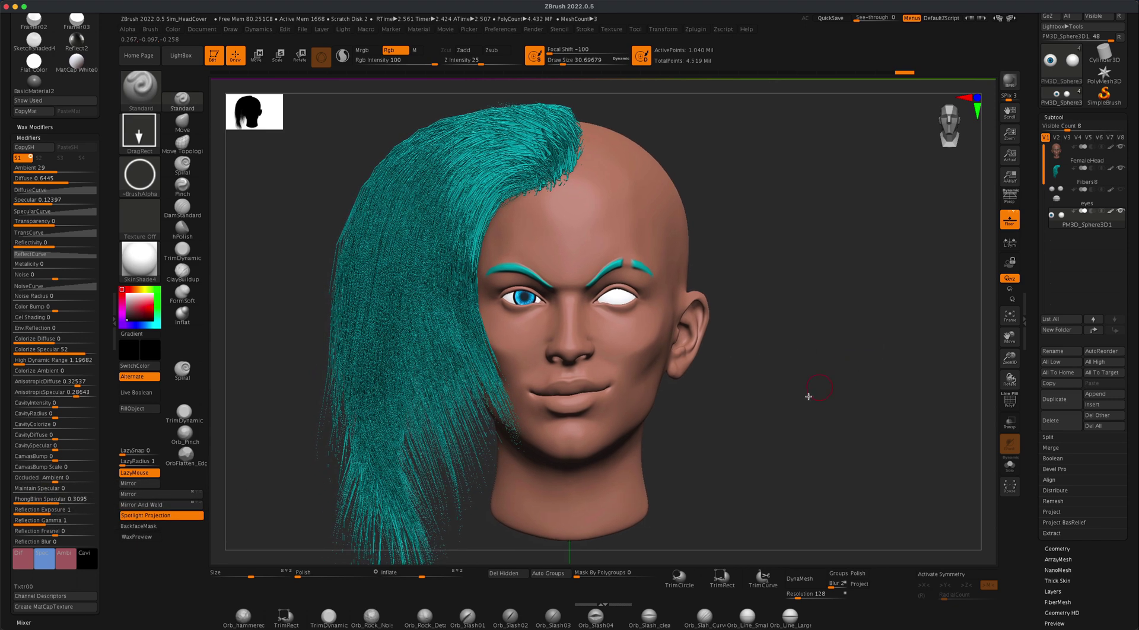
{"action": "left_click", "coordinate": [1054, 549]}
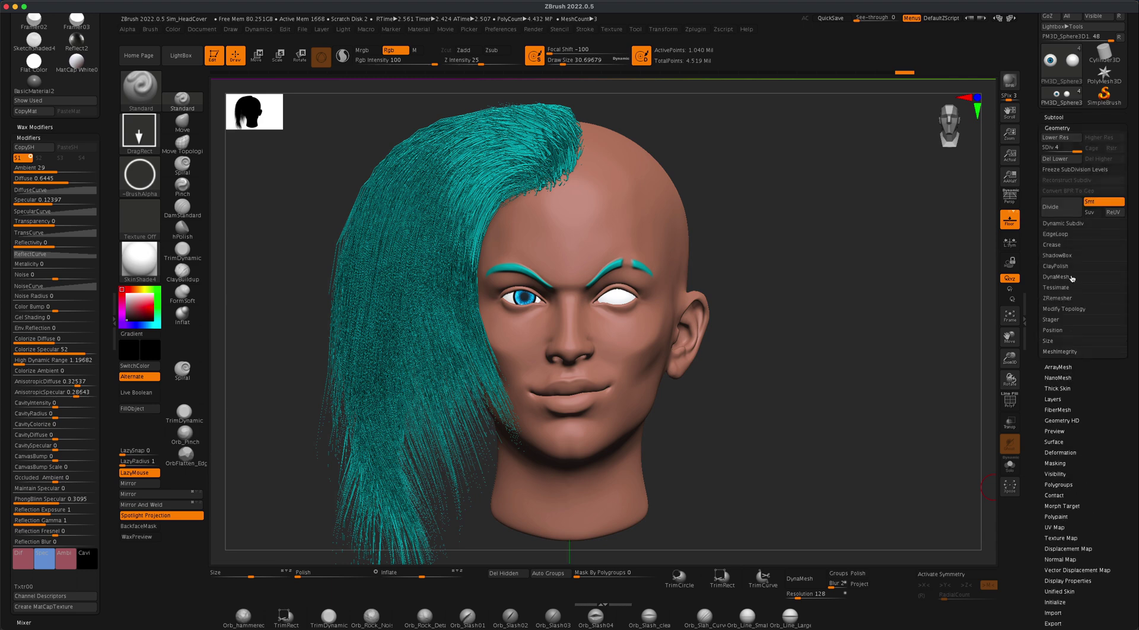
{"action": "left_click", "coordinate": [1056, 159]}
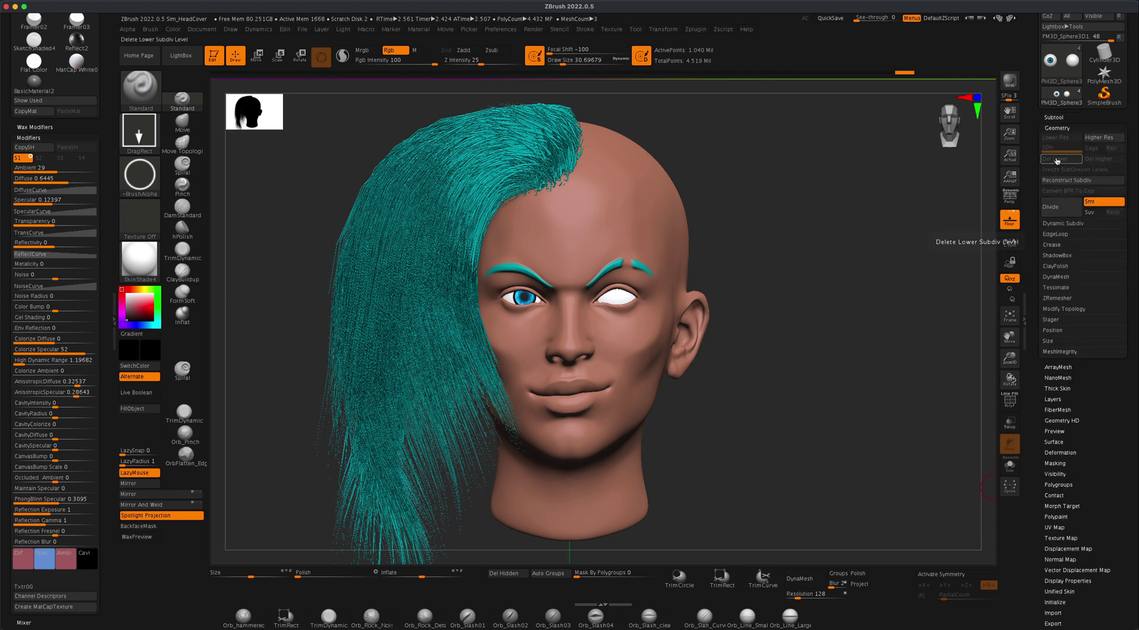
{"action": "left_click", "coordinate": [153, 506]}
{"action": "left_click_drag", "start_coordinate": [778, 415], "coordinate": [823, 445]}
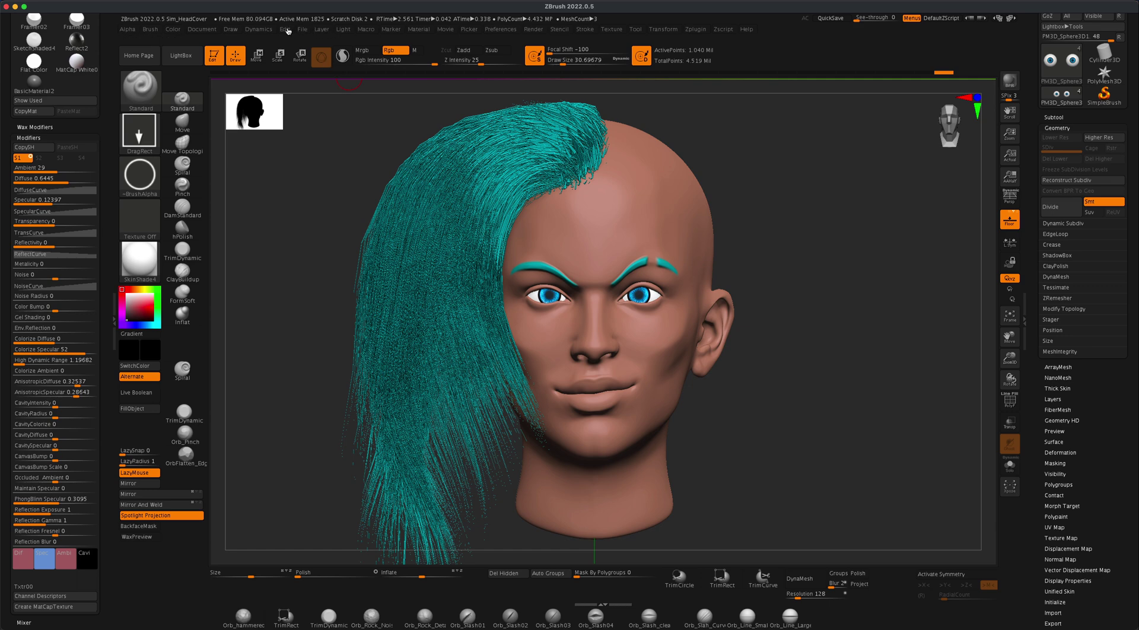
Step: Make a BPR render of the head in perspective with the light background turned on
{"action": "left_click", "coordinate": [343, 29]}
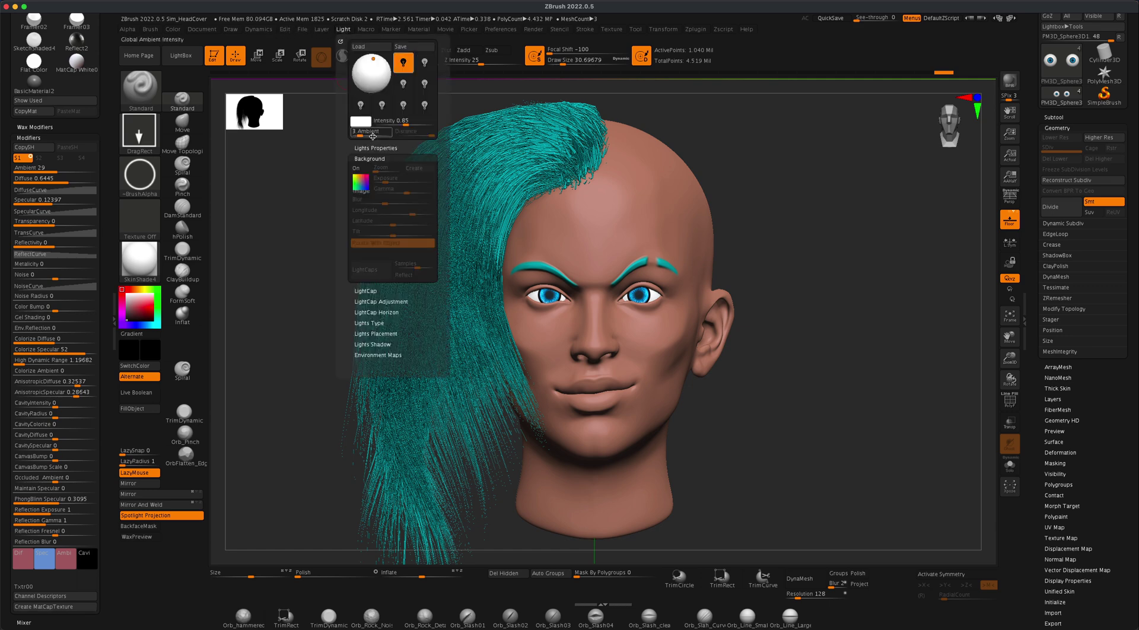
{"action": "mouse_move", "coordinate": [364, 186]}
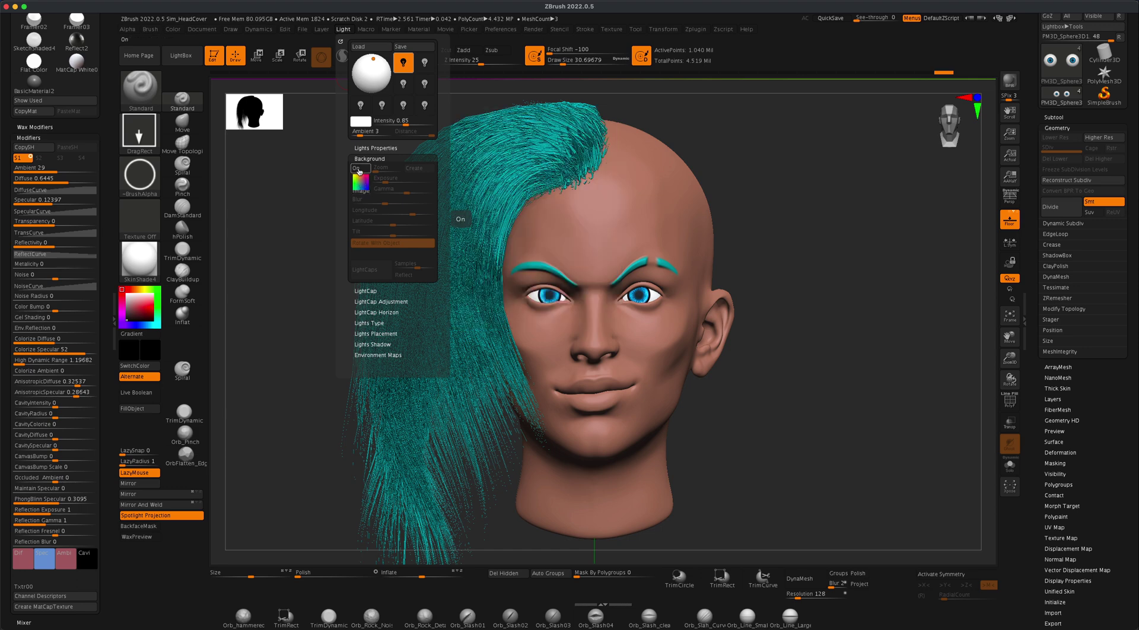
{"action": "left_click", "coordinate": [356, 168]}
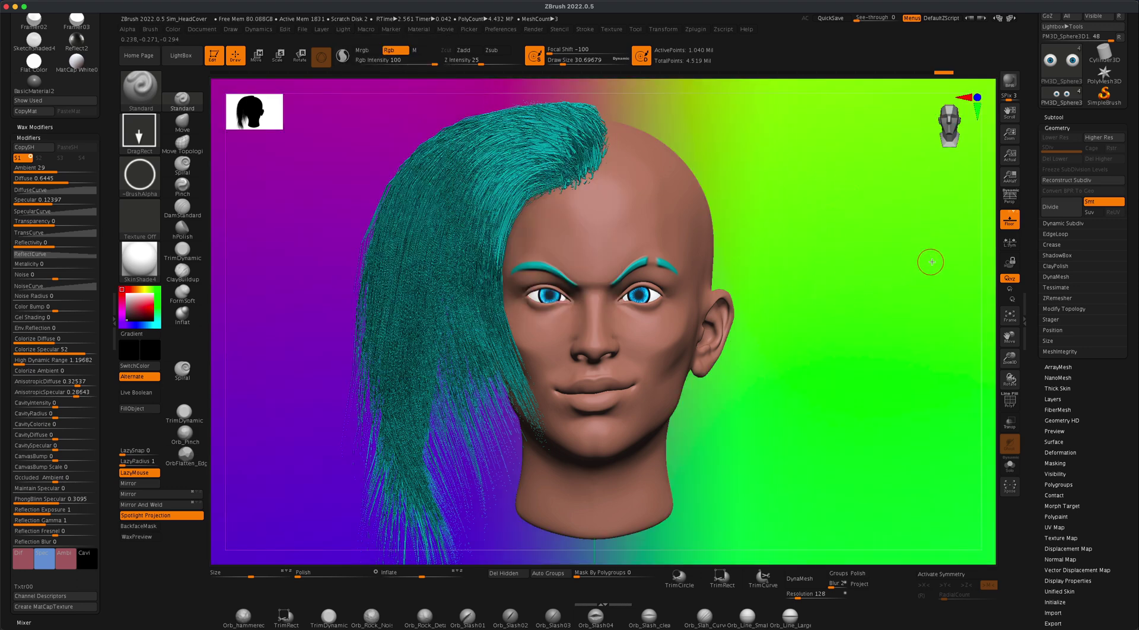
{"action": "left_click", "coordinate": [1010, 196]}
{"action": "mouse_move", "coordinate": [814, 362]}
{"action": "left_mouse_down"}
{"action": "mouse_move", "coordinate": [822, 369]}
{"action": "mouse_move", "coordinate": [814, 353]}
{"action": "mouse_move", "coordinate": [823, 362]}
{"action": "left_mouse_up"}
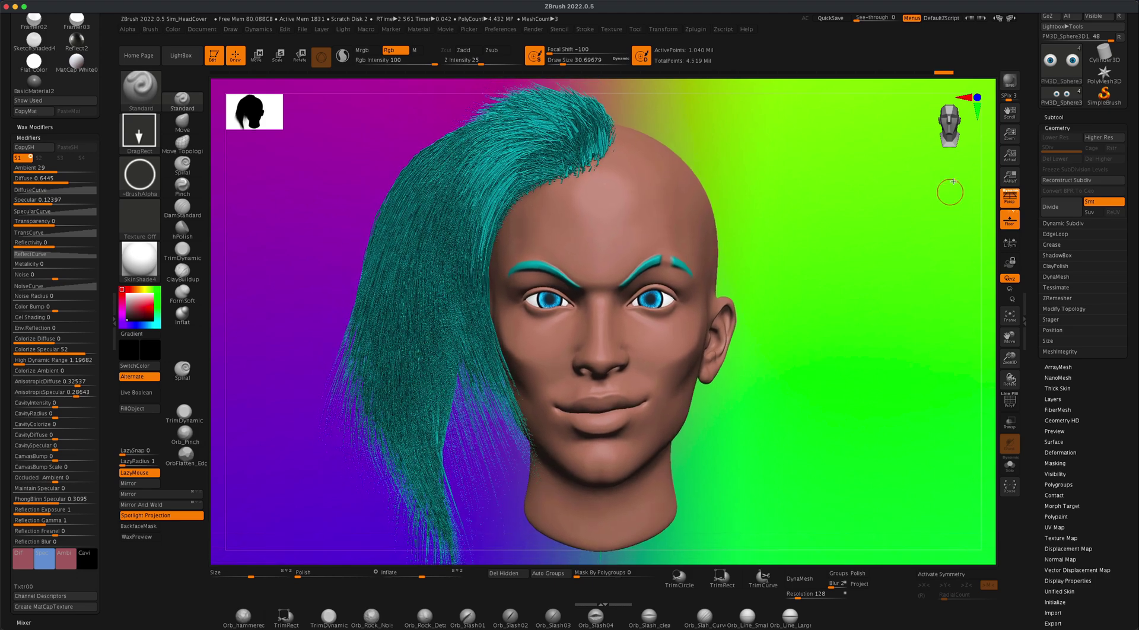
{"action": "left_click", "coordinate": [1010, 81]}
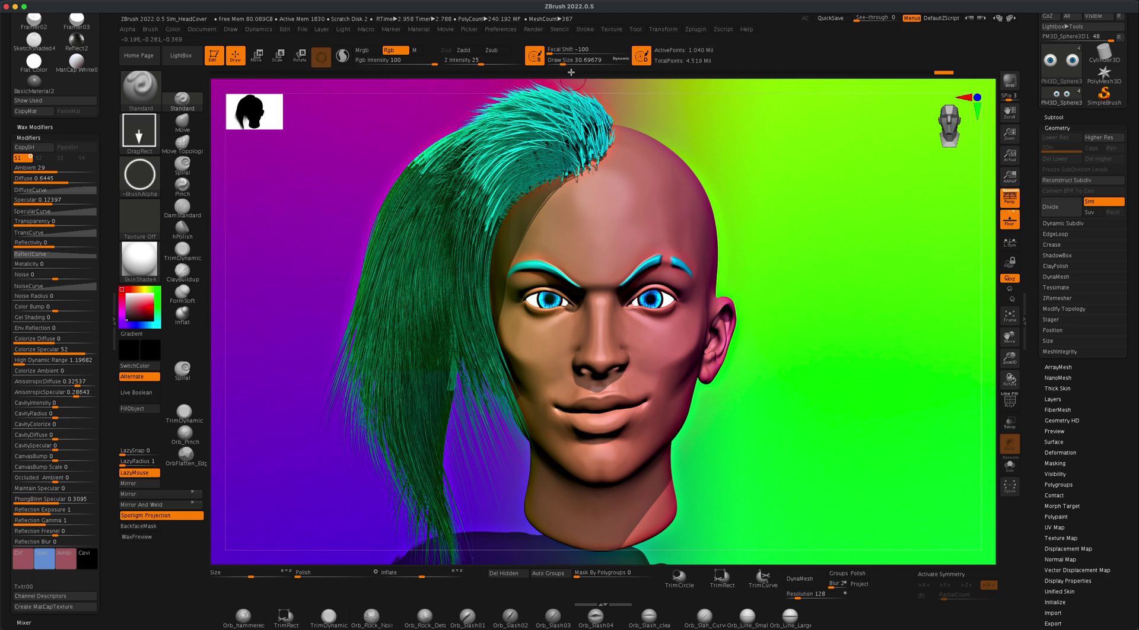
Step: Examine the BPR filter slots and their settings in the render options
{"action": "left_click", "coordinate": [535, 30]}
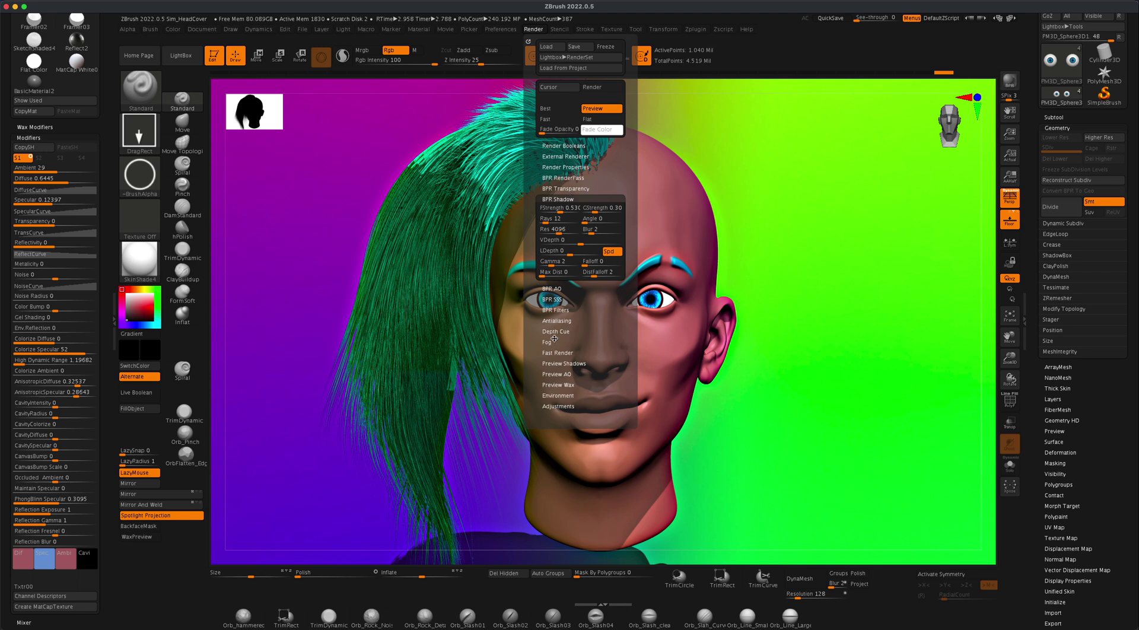
{"action": "left_click", "coordinate": [552, 310]}
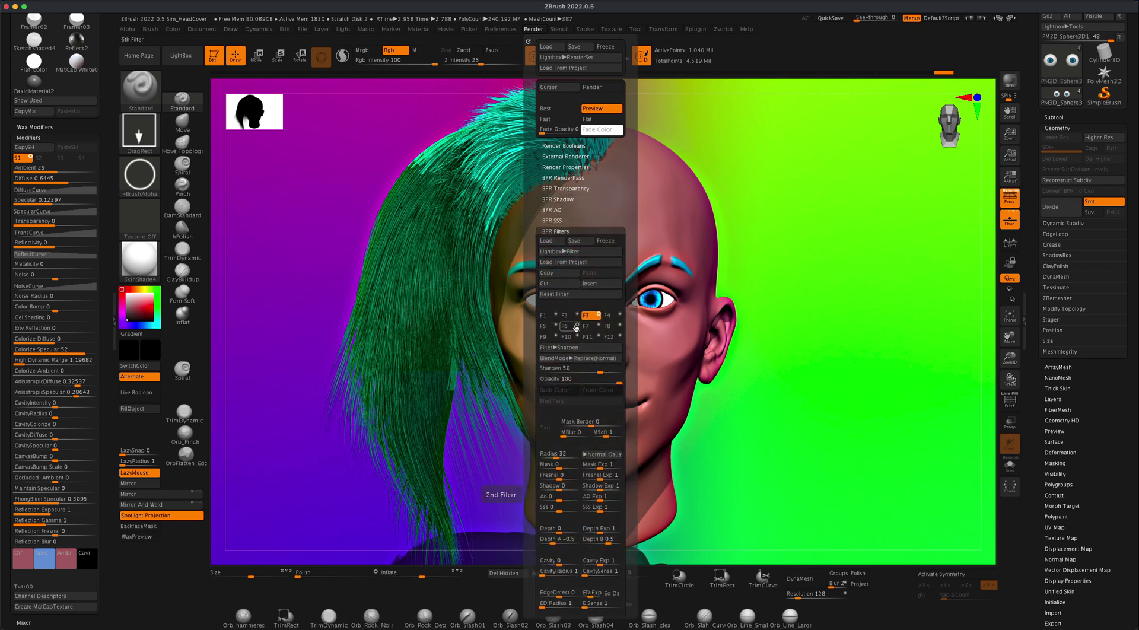
{"action": "left_click", "coordinate": [593, 317]}
{"action": "left_click", "coordinate": [572, 326]}
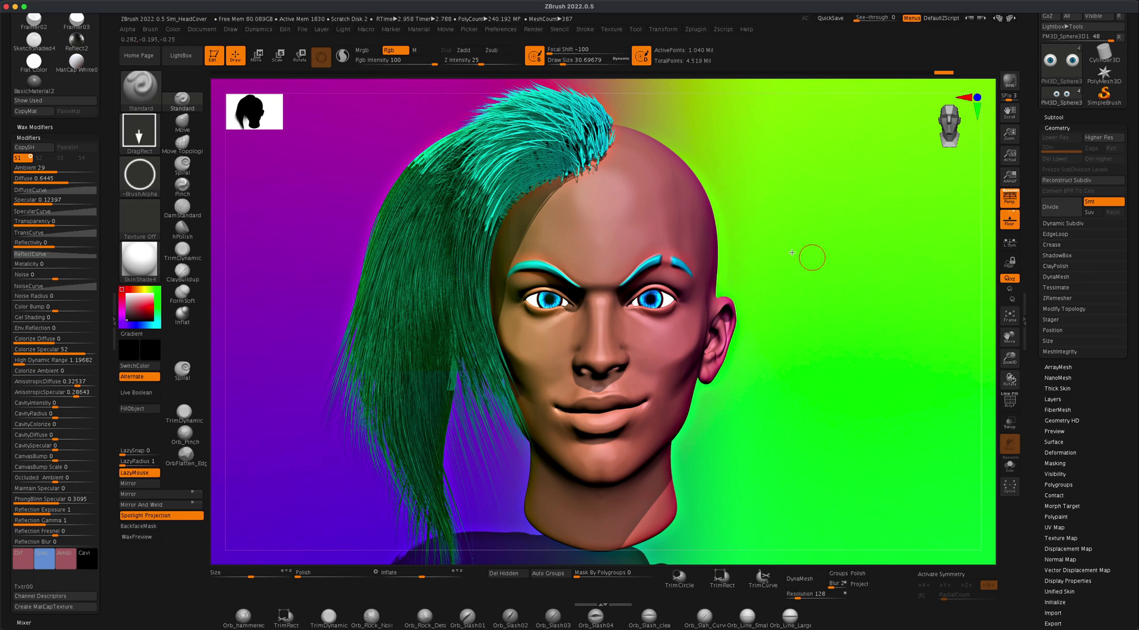
Step: Make another BPR render with the head turned to a three-quarter view
{"action": "left_click_drag", "start_coordinate": [889, 383], "coordinate": [925, 363]}
{"action": "left_click", "coordinate": [1010, 80]}
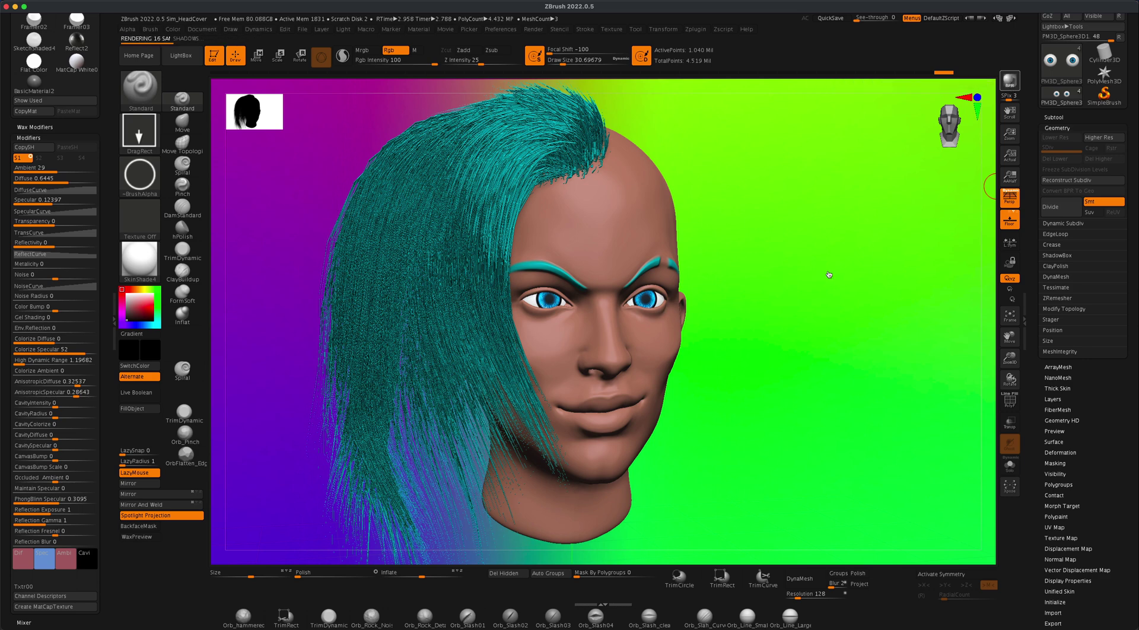